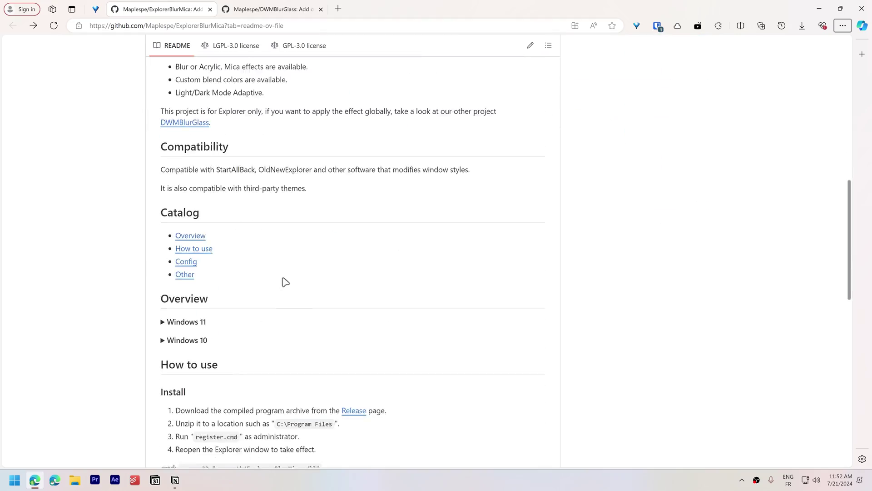
scroll(284, 281, down, 3)
Download Release_x64.zip from the GitHub Releases page and extract it into D:\Programs
click(352, 206)
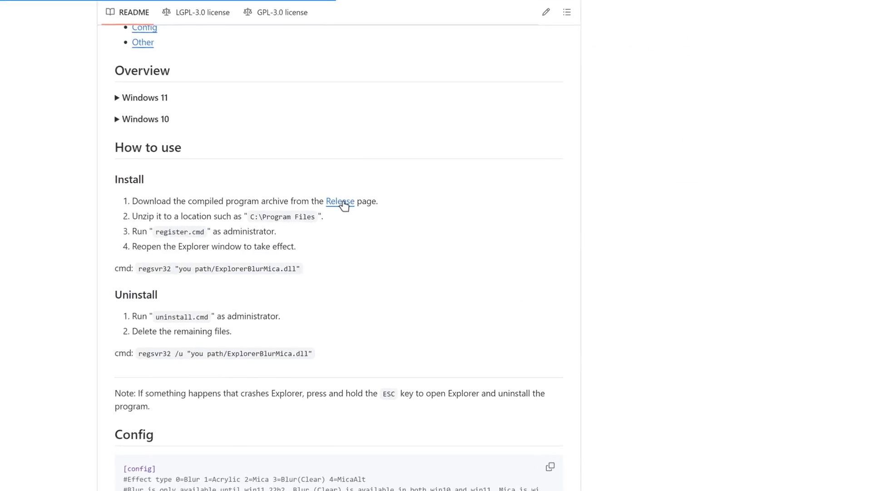
scroll(341, 199, down, 5)
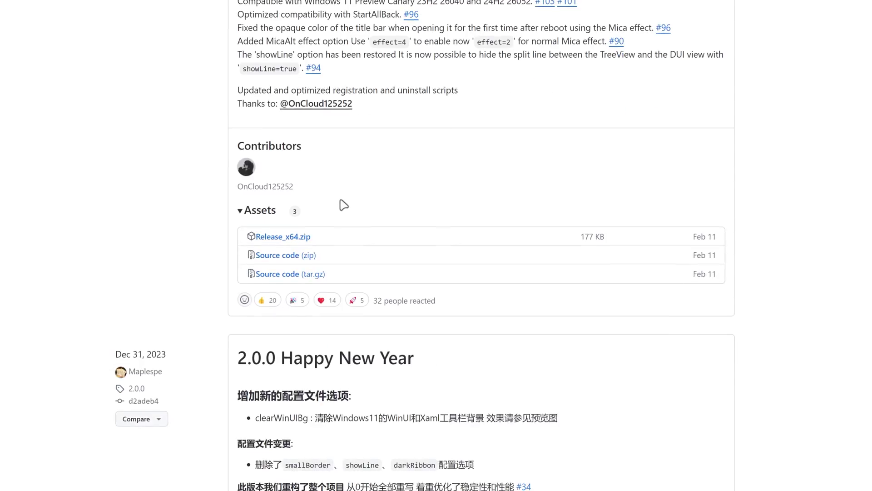
click(292, 240)
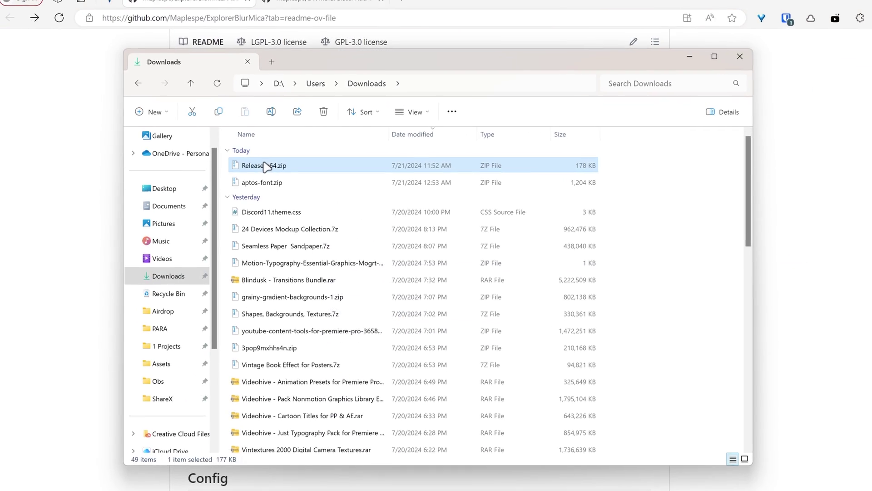
right_click(252, 167)
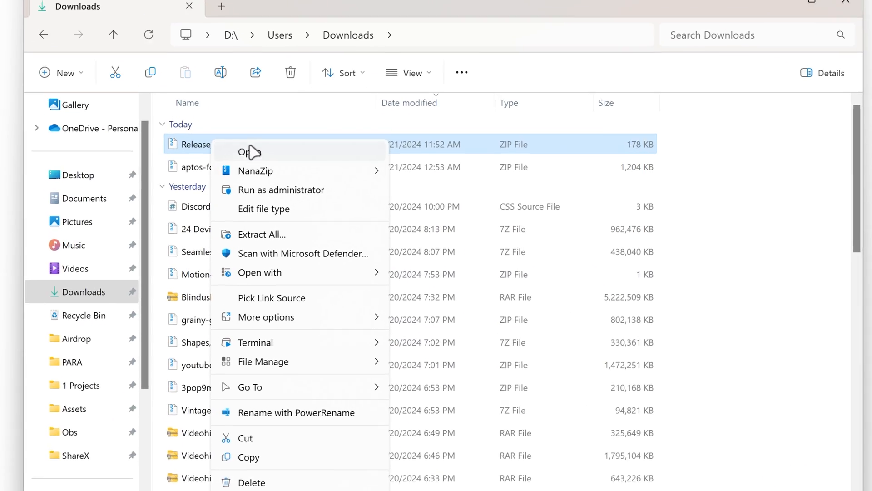
click(422, 185)
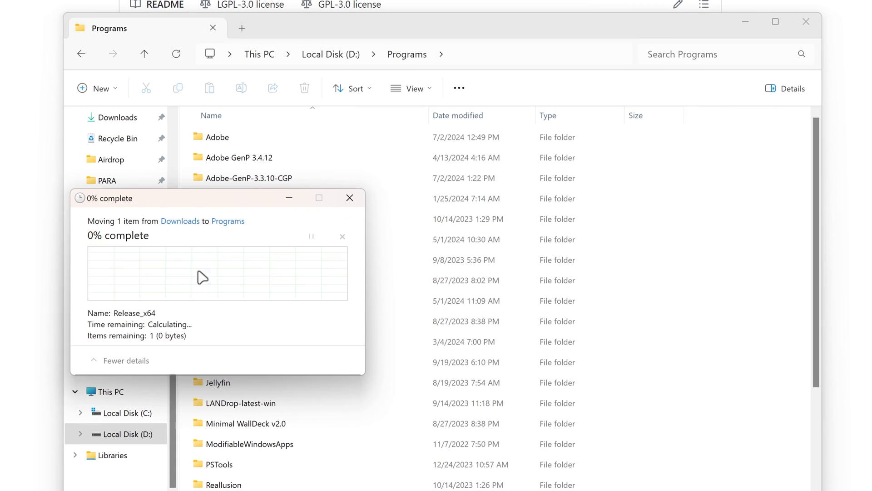
scroll(240, 234, down, 2)
Inside Release_x64\Release, run register.cmd as administrator
double_click(252, 366)
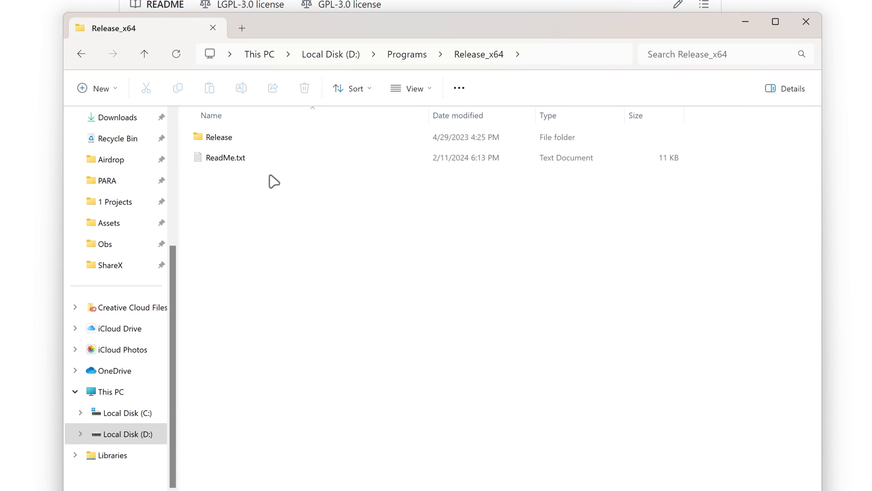
double_click(255, 144)
click(236, 180)
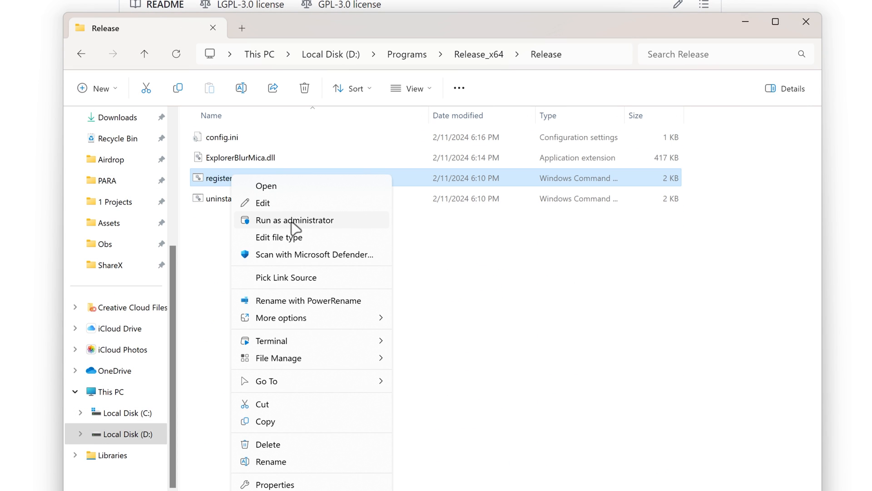
click(295, 221)
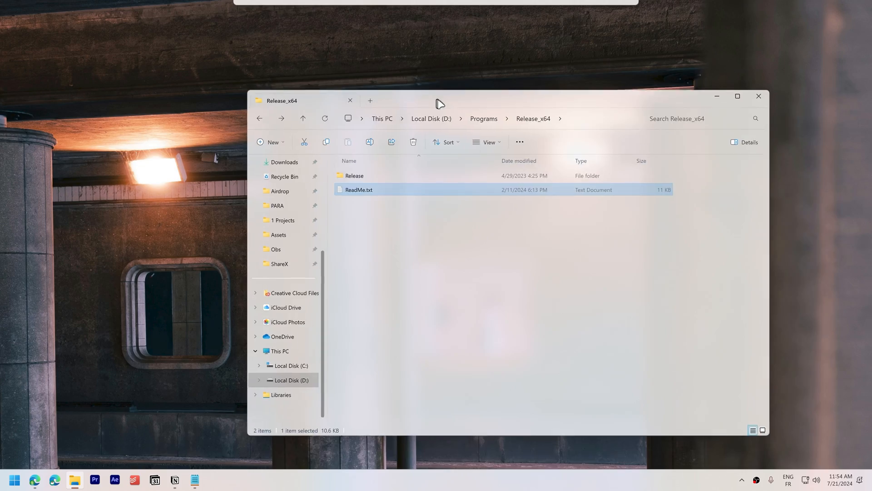
Edit config.ini in Notepad so effect=1 becomes effect=2 and save it
mouse_move(439, 104)
mouse_down()
mouse_move(430, 142)
mouse_move(382, 82)
mouse_up()
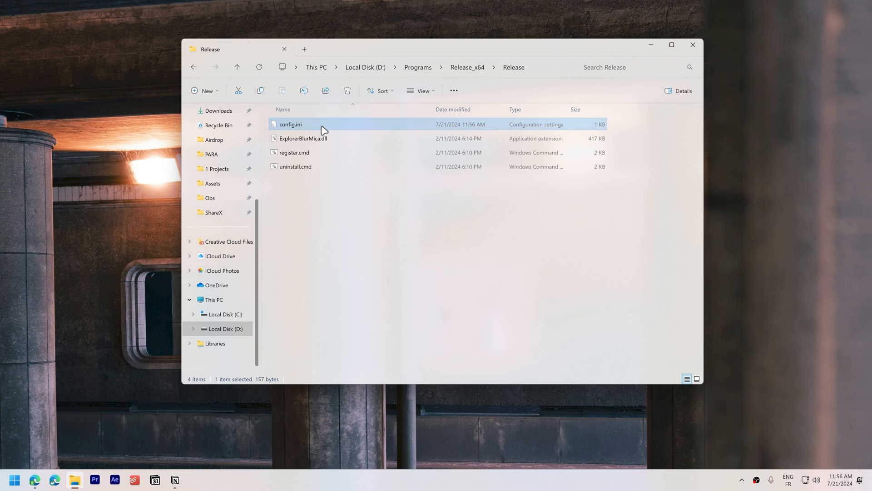
right_click(324, 130)
click(344, 144)
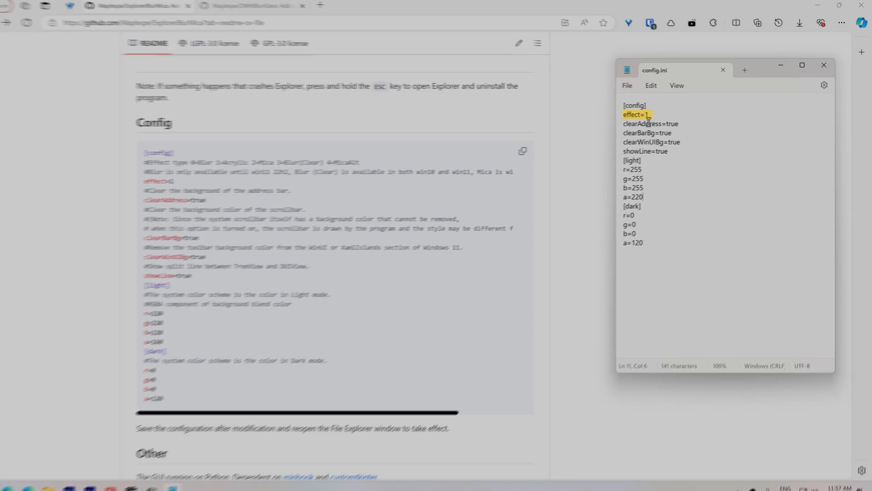
key(BackSpace)
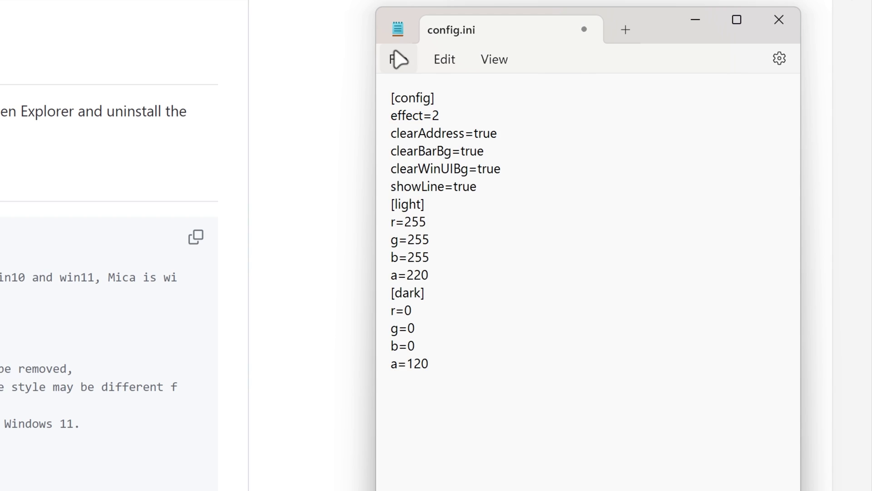
click(399, 59)
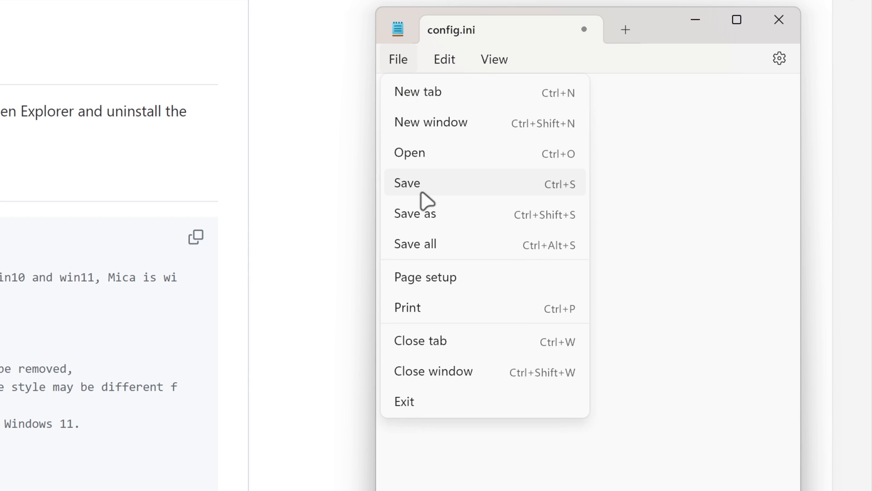
click(422, 194)
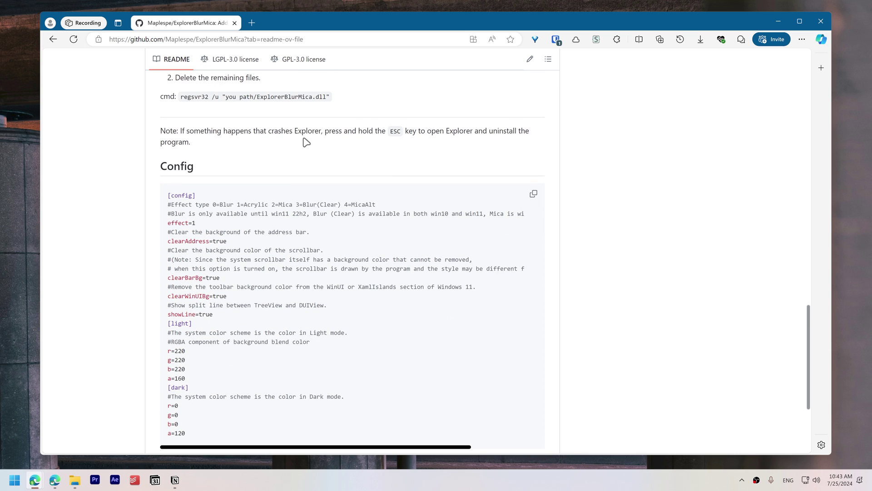
scroll(308, 142, down, 1)
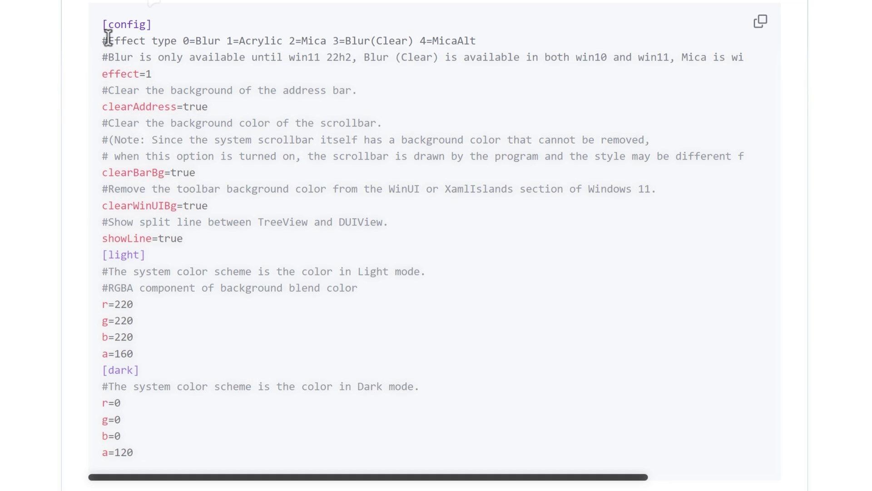
Check the README's effect type list for Mica, then save config.ini with the clear* options set to false
drag(108, 41, 205, 42)
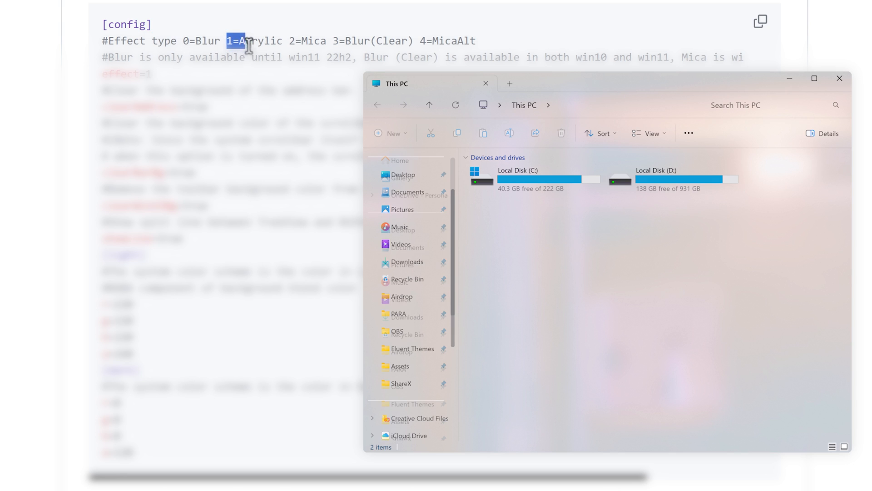
drag(319, 42, 445, 42)
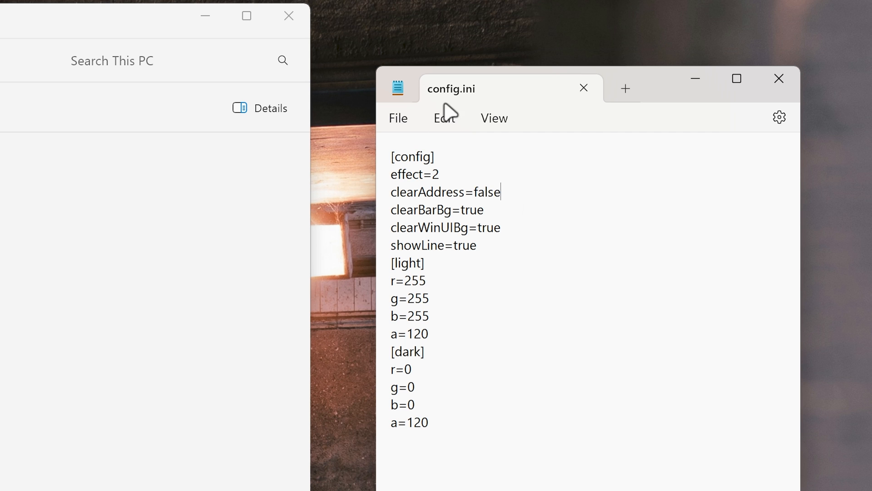
click(398, 118)
click(412, 242)
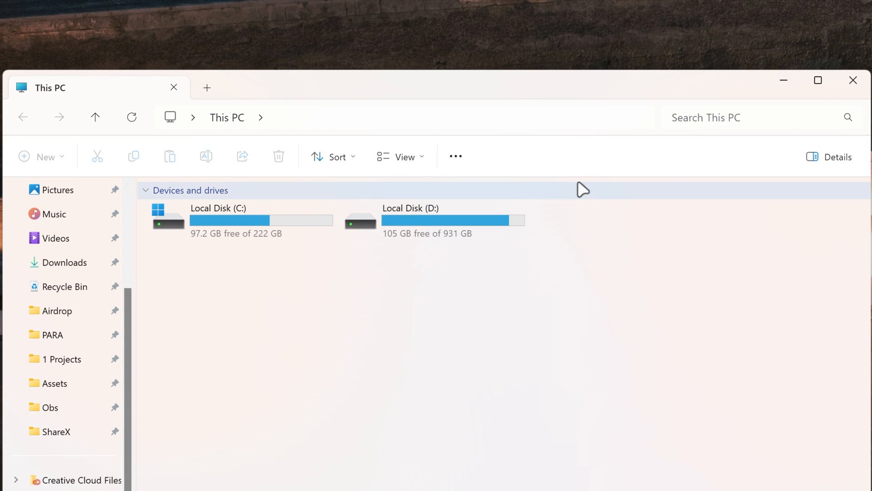
Save config.ini again with light alpha 120 and close File Explorer
drag(585, 95, 627, 89)
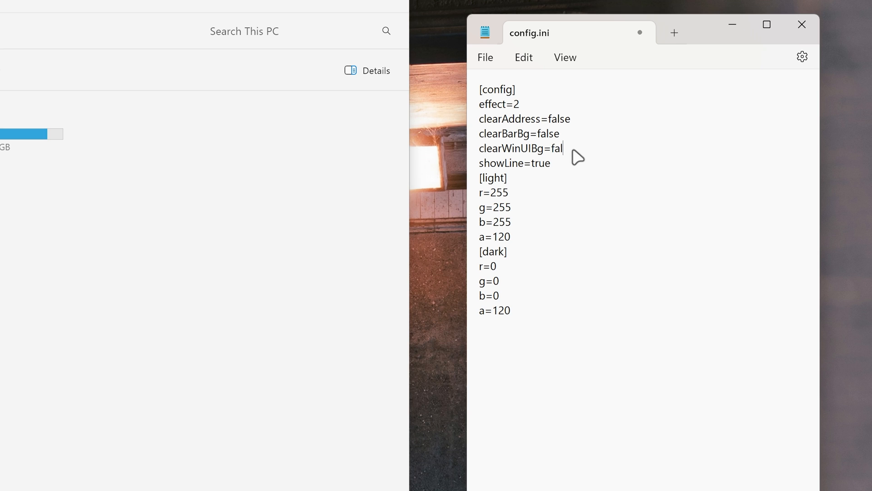
click(486, 58)
click(495, 163)
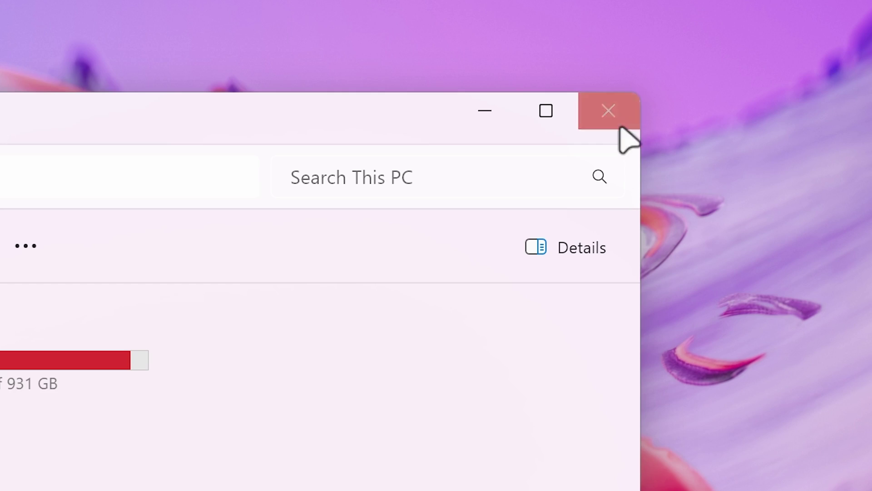
click(674, 60)
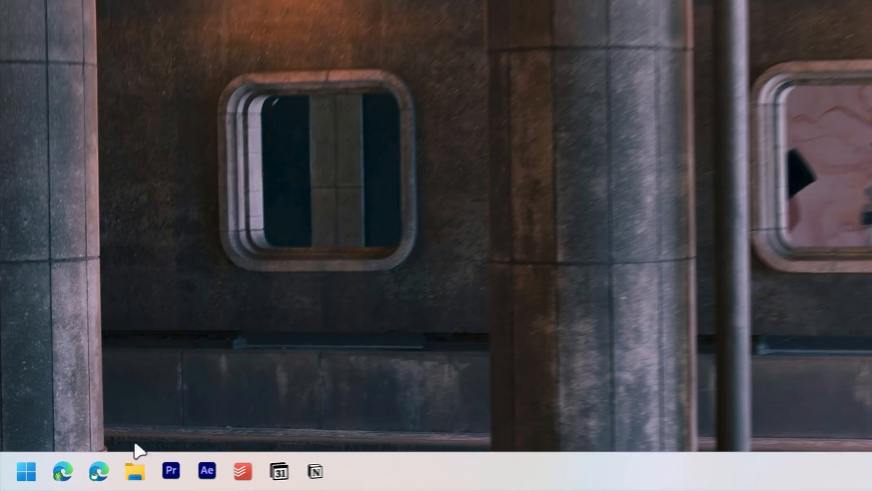
From the qBittorrent fluent theme releases, download defaulticons-fluent-dark.qbtheme
key(Escape)
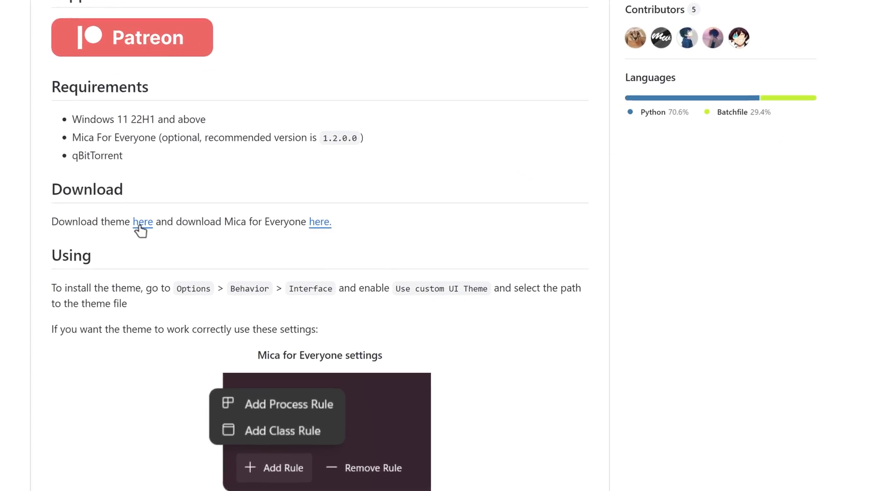
click(140, 225)
scroll(272, 259, down, 3)
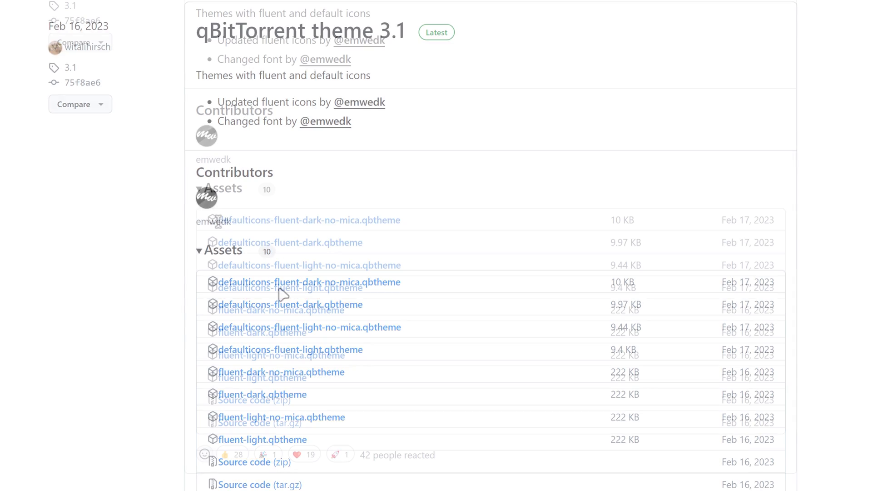
drag(219, 220, 418, 339)
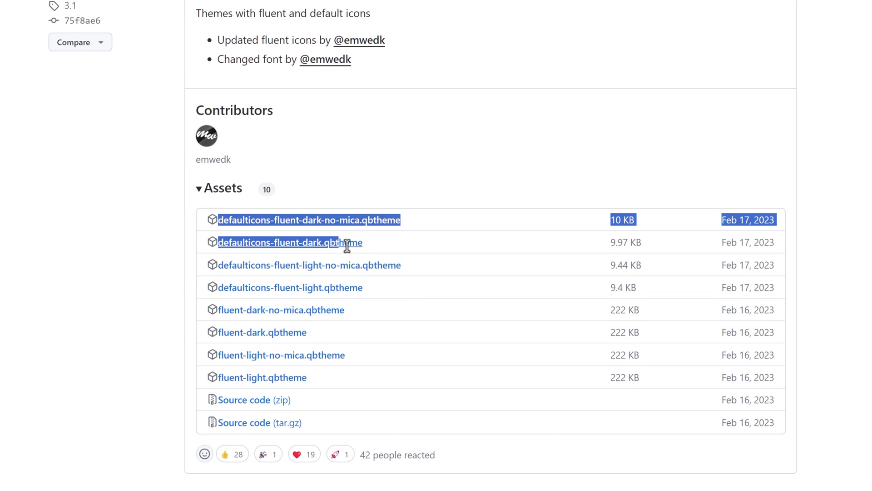
click(435, 379)
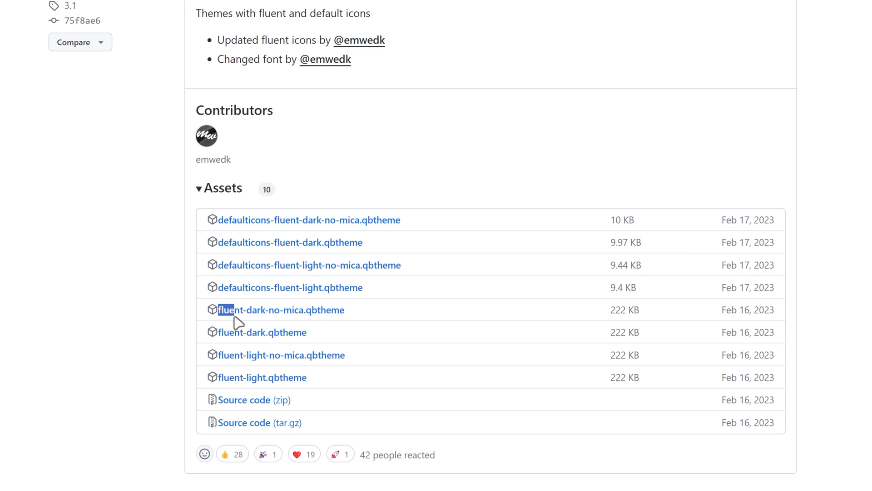
click(282, 244)
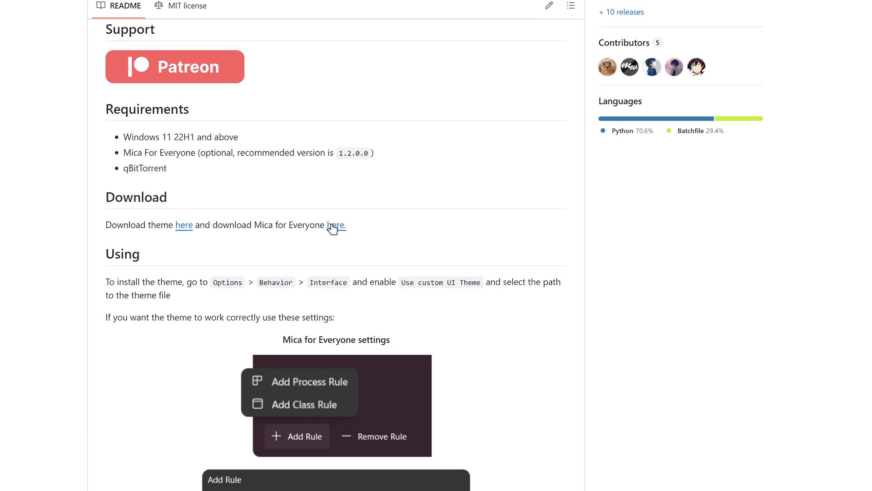
Download the Mica For Everyone installer and the .NET Core 3.1 SDK x64 installer, opening it when done
click(336, 224)
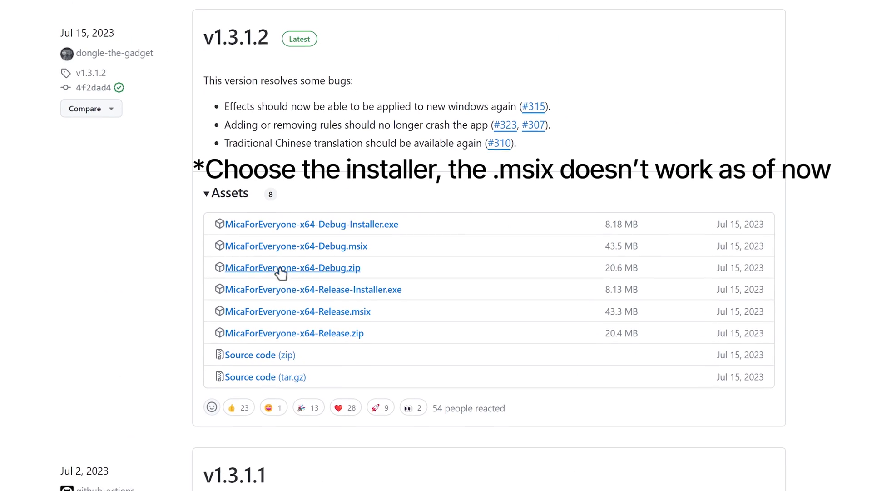
click(278, 292)
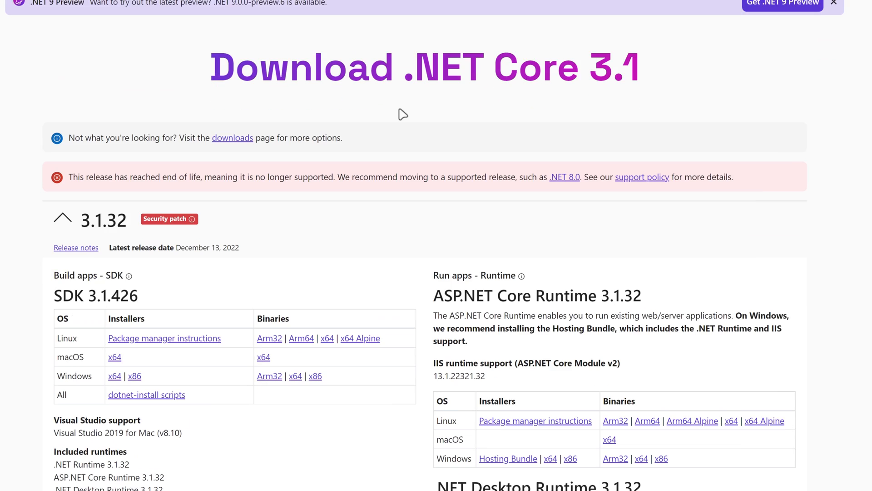
scroll(403, 113, down, 3)
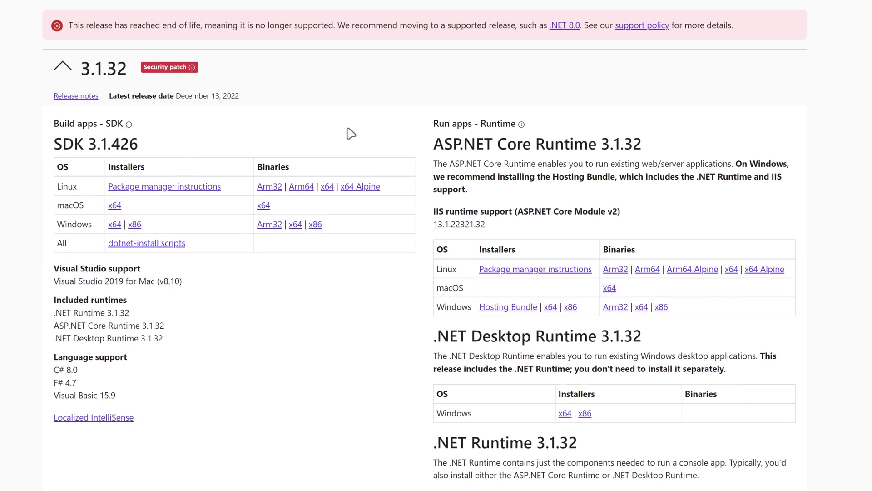
click(114, 224)
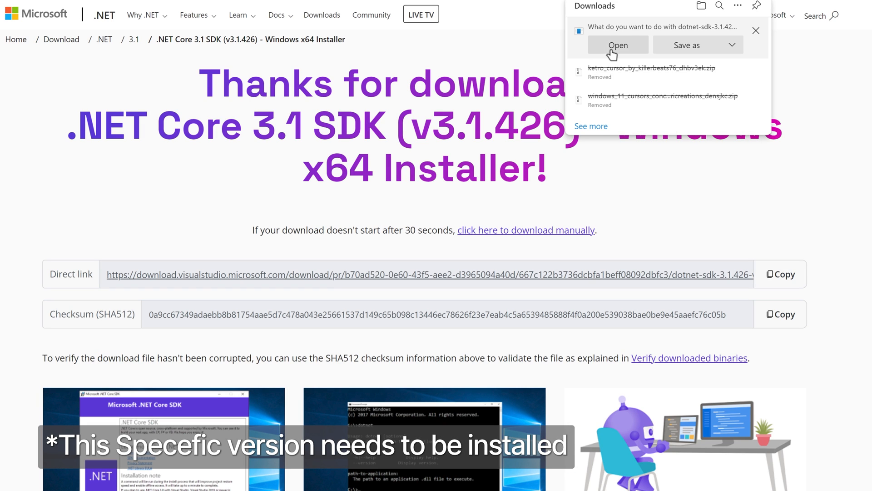
click(618, 45)
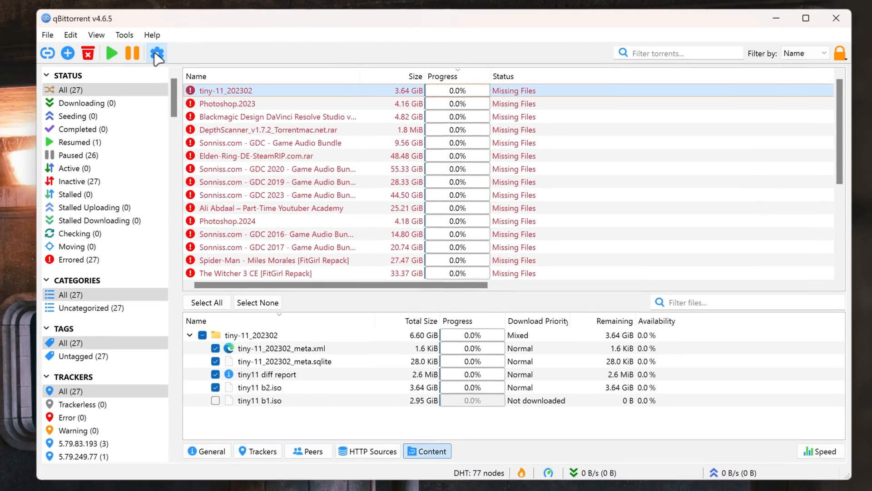
In Options > Behavior set the custom UI theme file to fluent-light.qbtheme and confirm with OK
click(173, 64)
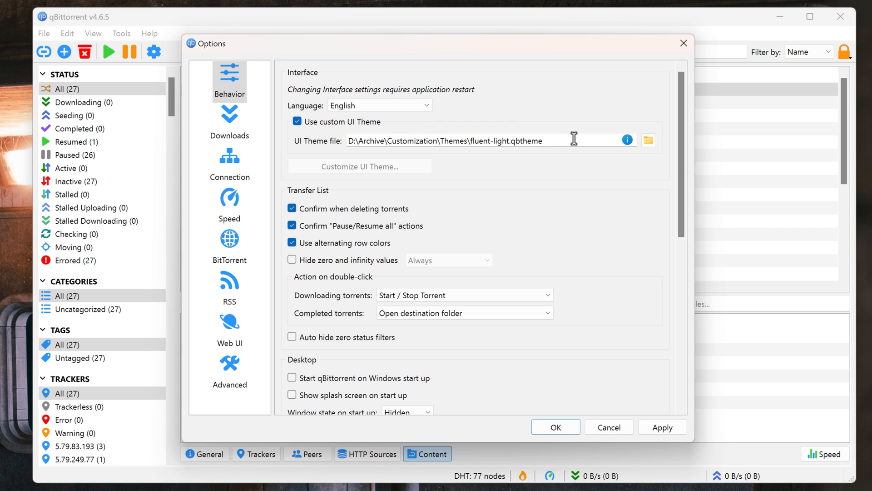
click(648, 141)
click(353, 214)
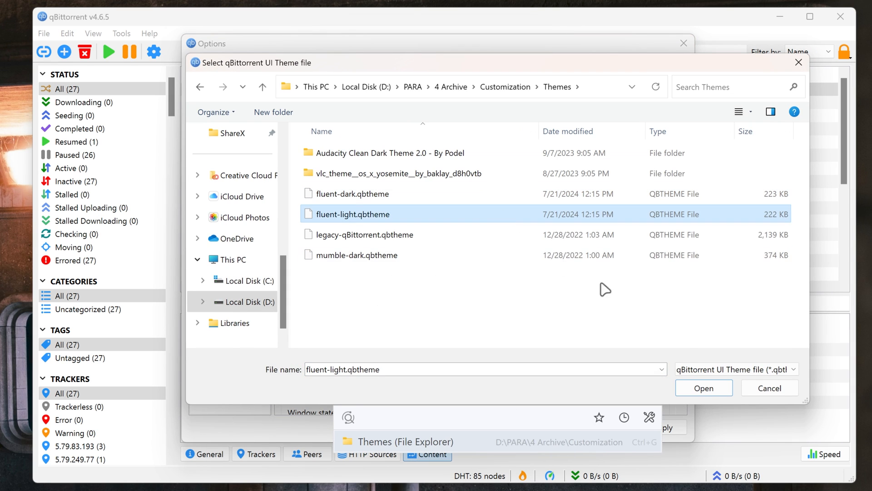
click(704, 388)
click(556, 427)
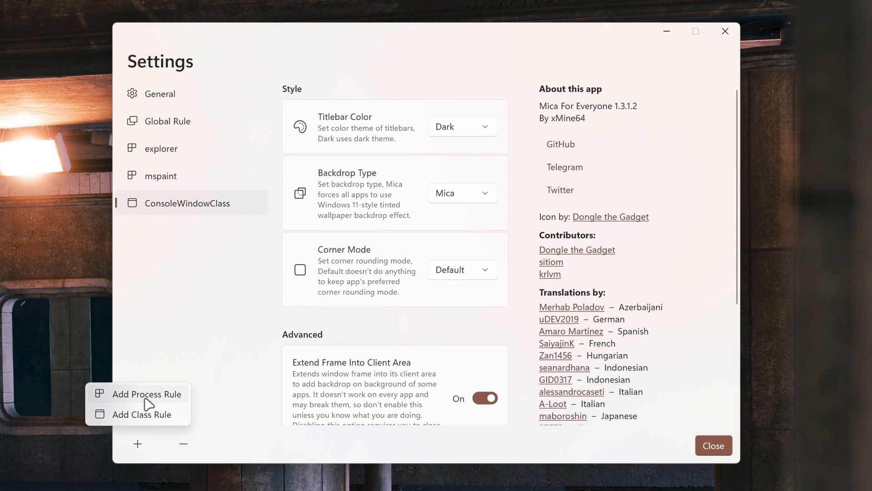
Add a qbittorrent process rule with Backdrop Type Mica and Extend Frame Into Client Area on
click(146, 395)
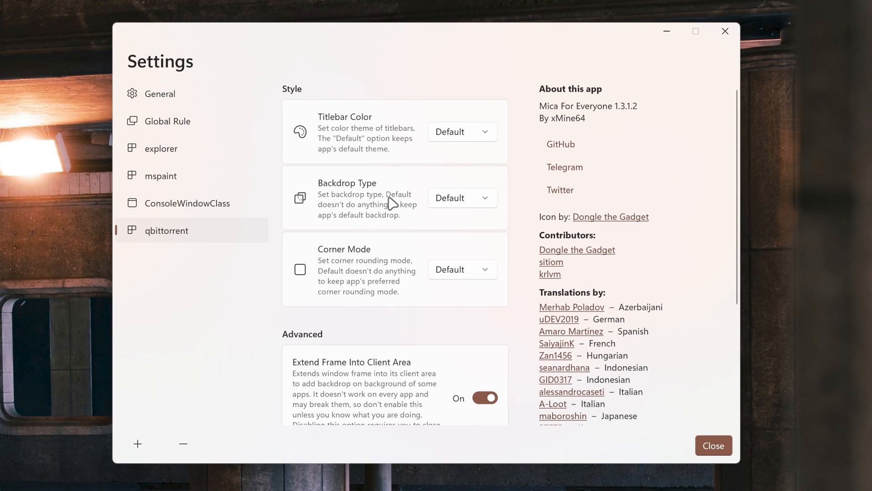
click(449, 246)
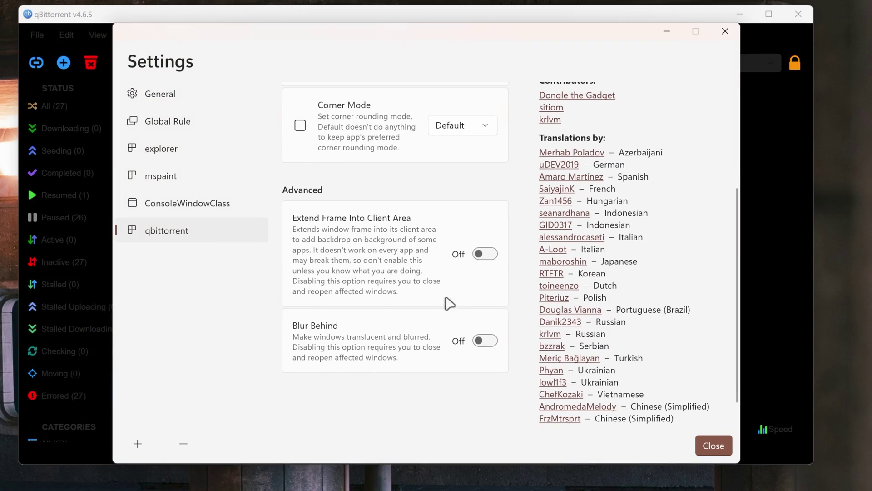
click(485, 254)
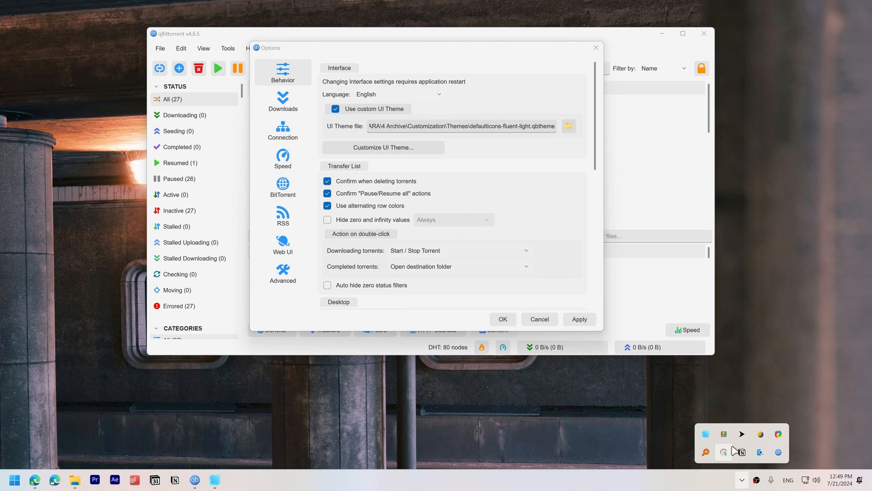
Switch Windows to Dark mode, pick a theme file from the Themes folder in qBittorrent Options, and close them
click(736, 401)
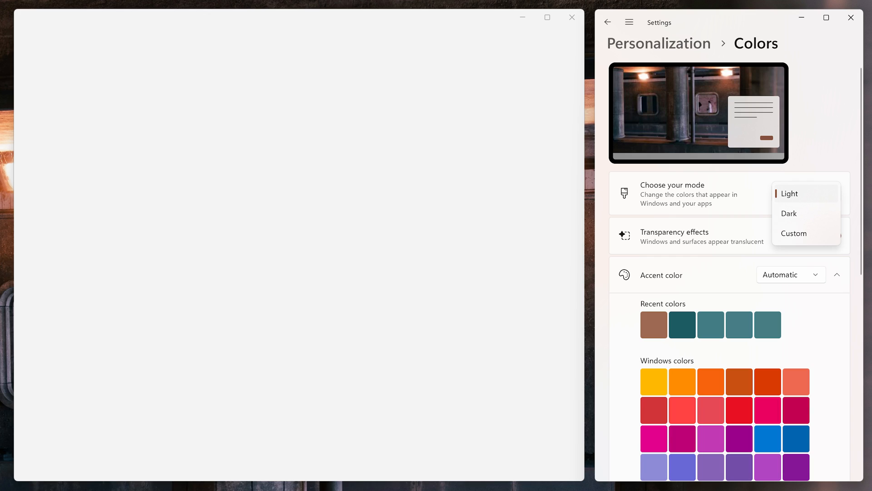
key(Down)
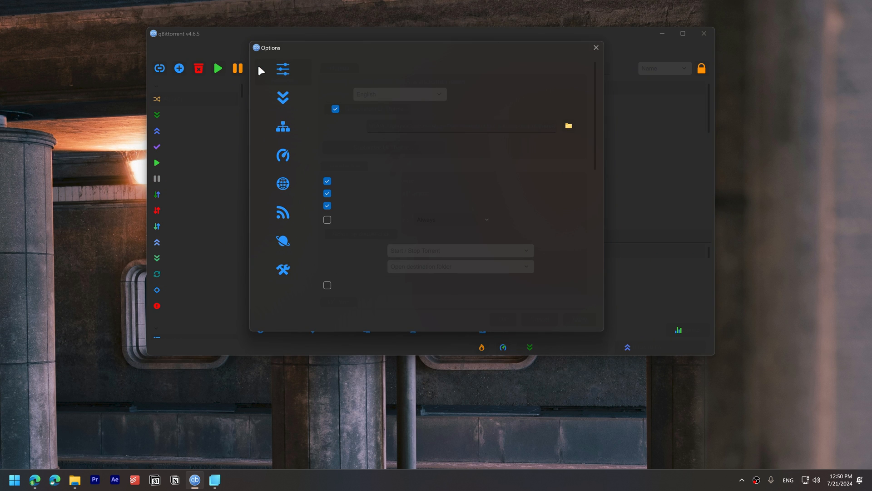
click(568, 126)
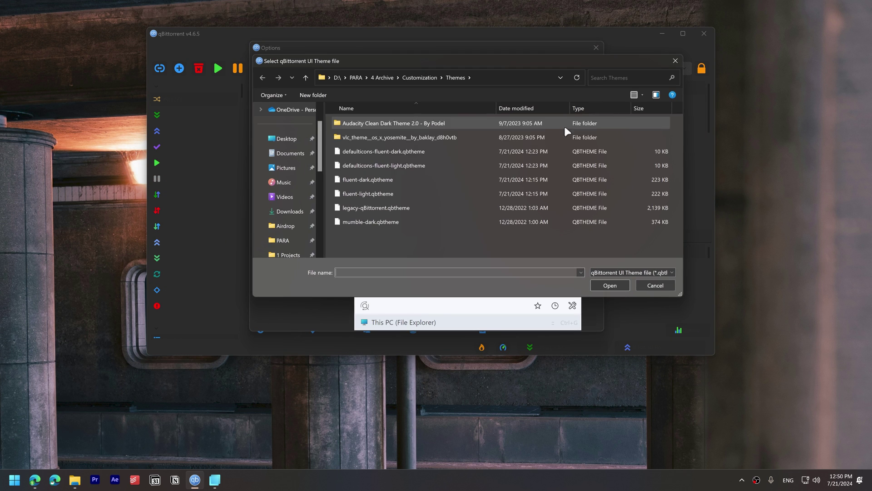
double_click(476, 170)
click(594, 47)
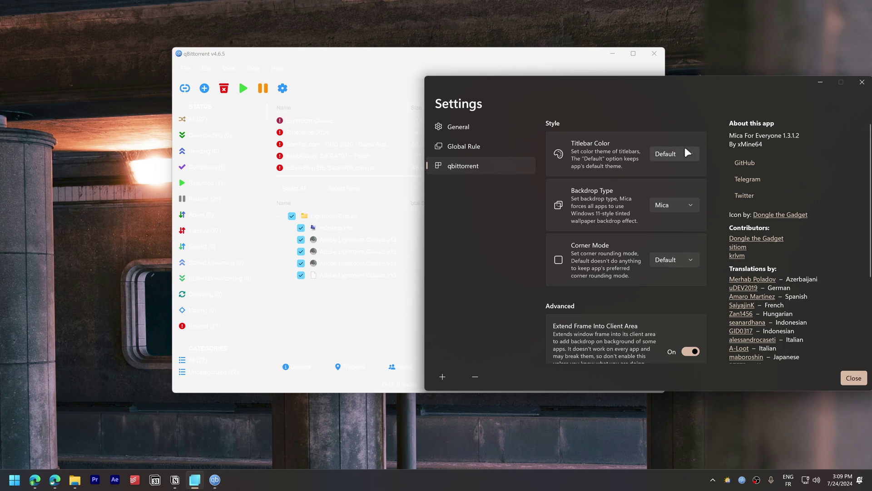
Set the qbittorrent rule's Titlebar Color to Dark and dismiss the theme file picker
click(687, 153)
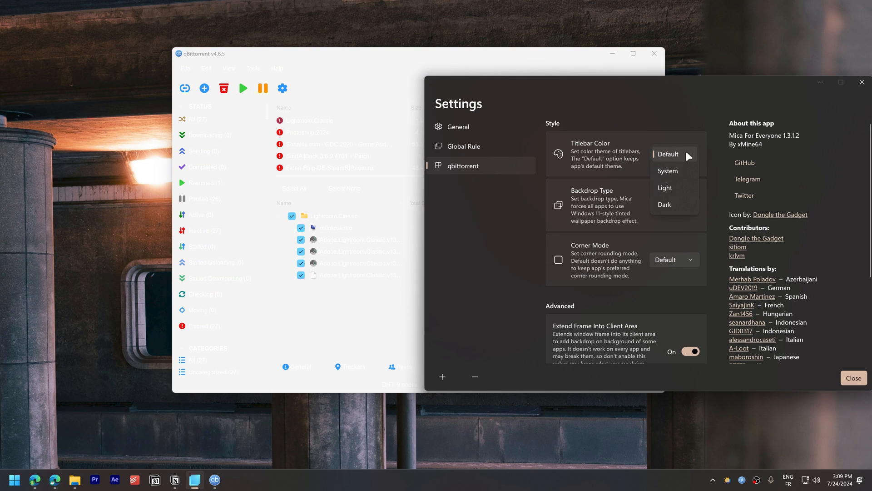
click(675, 203)
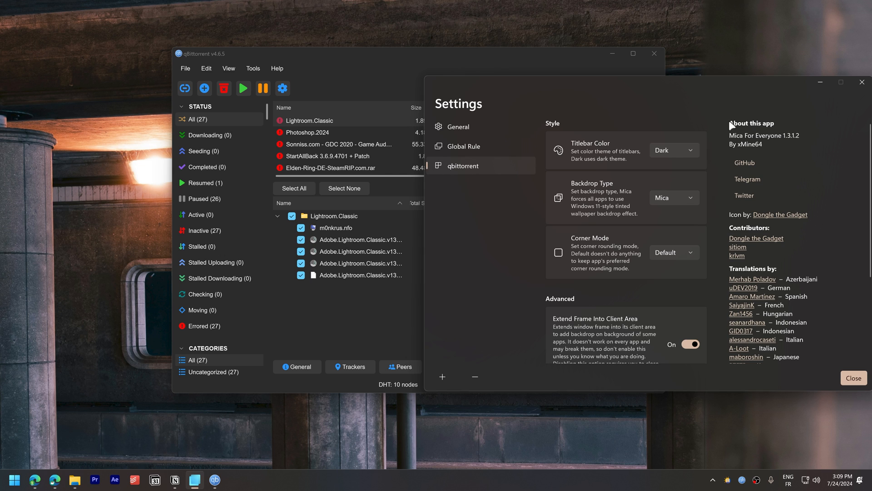
click(821, 82)
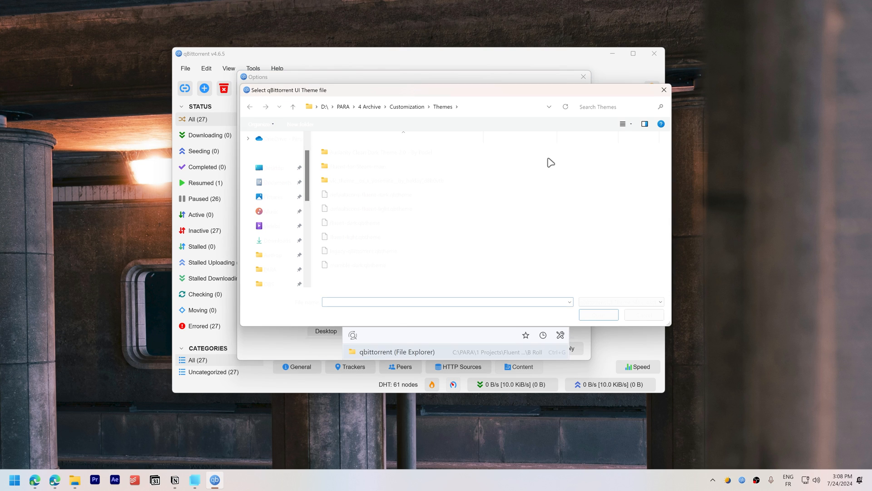
click(664, 90)
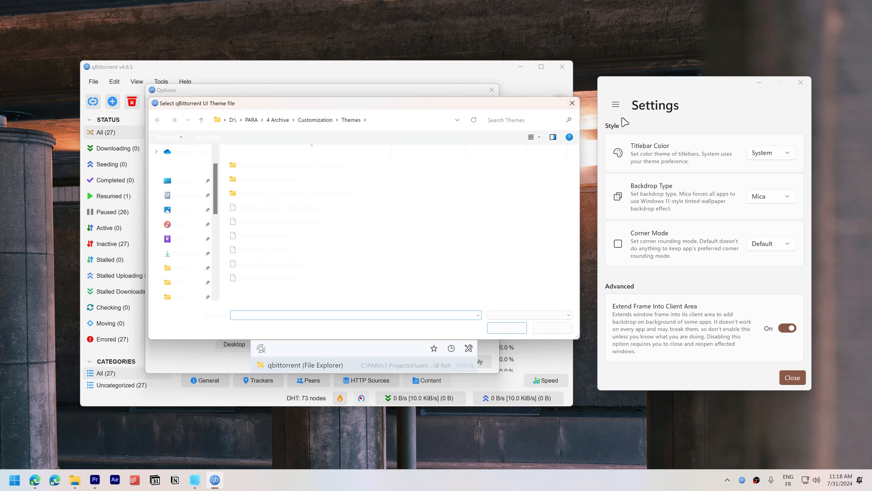
Change the Titlebar Color to Light and highlight no-mica in the light theme file name
click(770, 153)
click(772, 171)
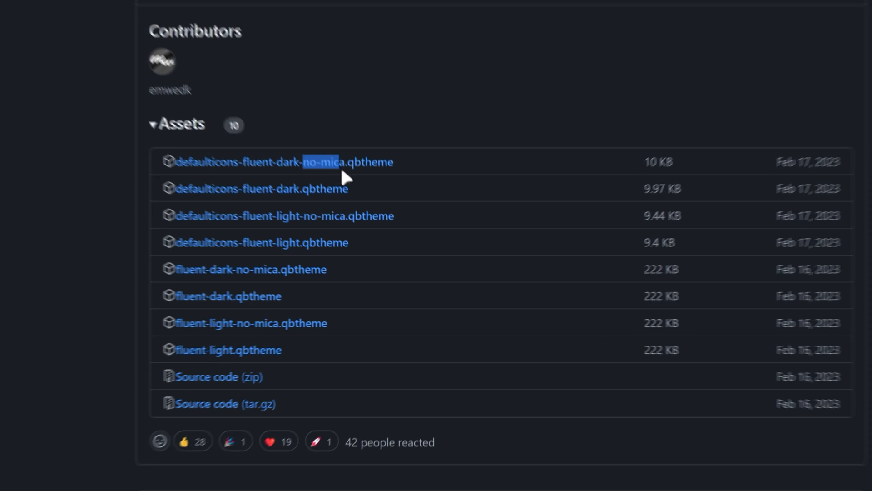
click(358, 141)
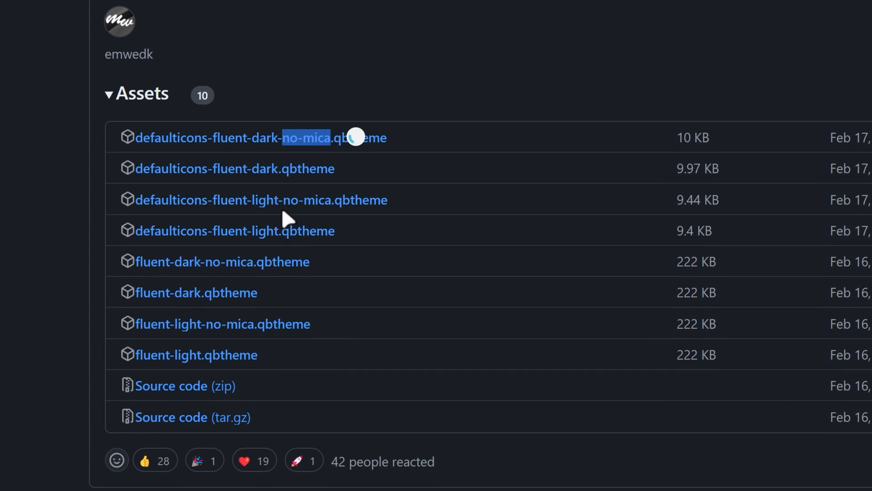
drag(283, 200, 330, 199)
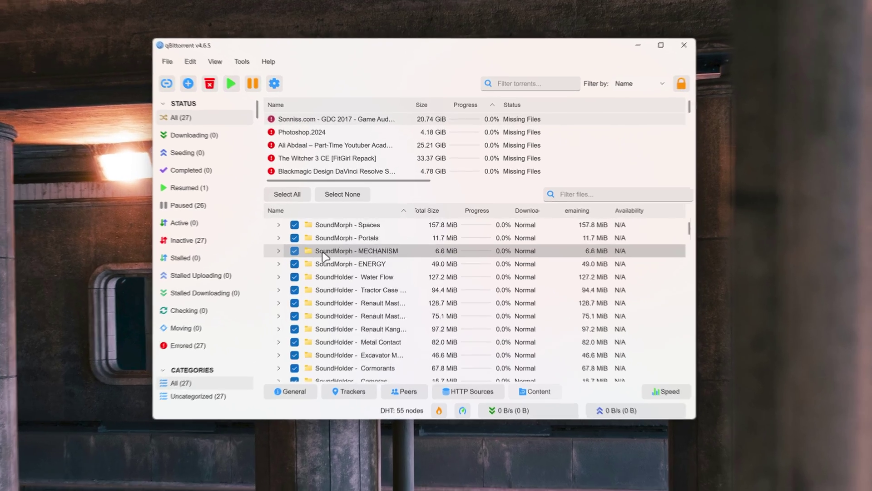
scroll(321, 255, up, 3)
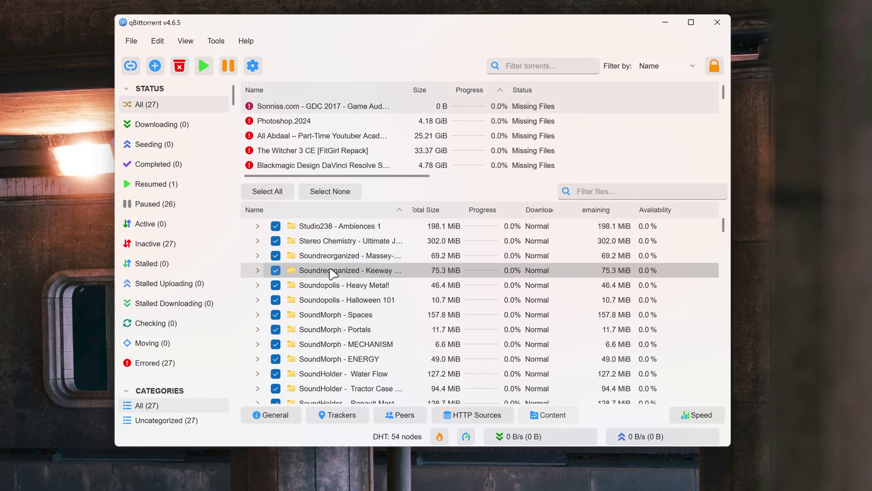
scroll(333, 273, up, 3)
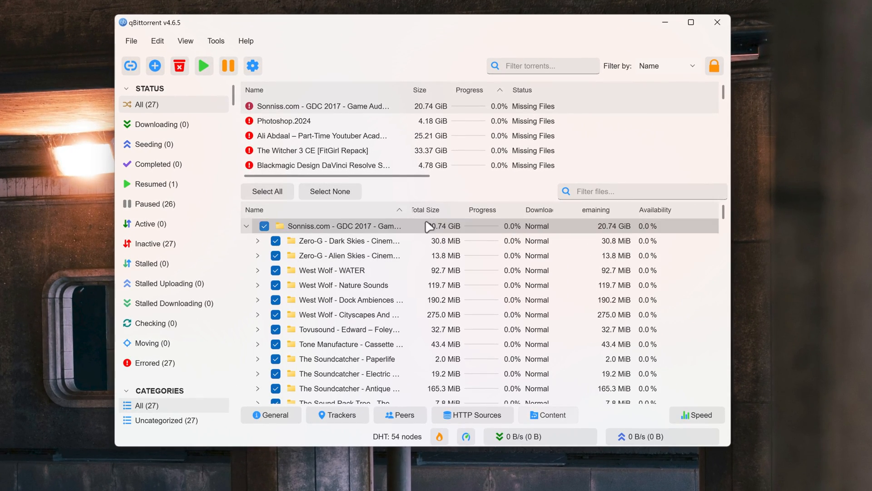
click(667, 66)
click(713, 66)
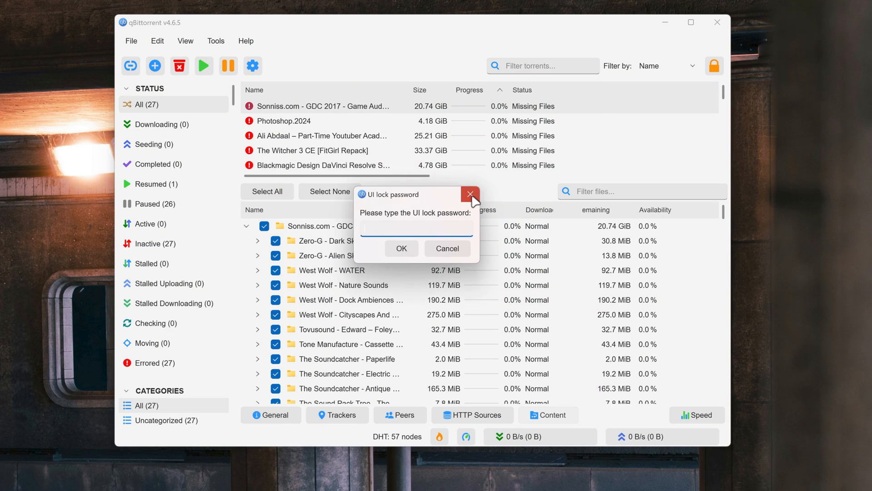
click(469, 194)
click(215, 41)
click(246, 58)
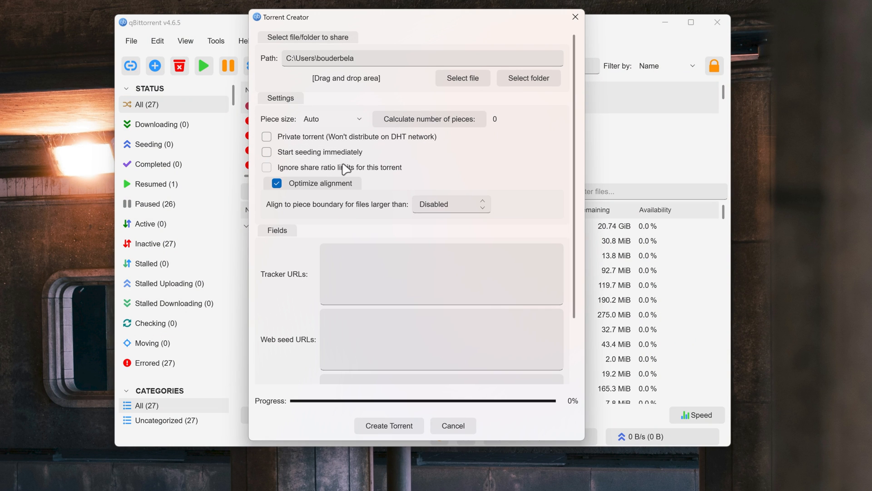
scroll(346, 177, down, 3)
scroll(396, 246, up, 3)
click(575, 18)
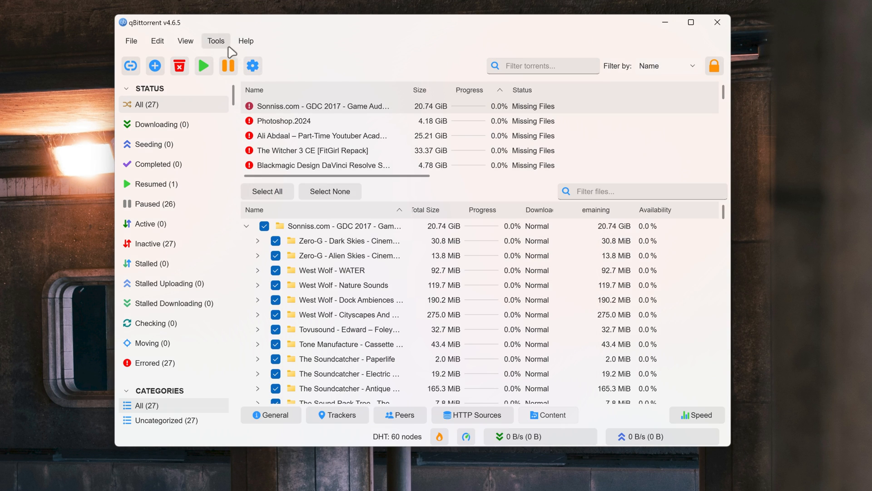
click(216, 41)
click(132, 41)
click(273, 415)
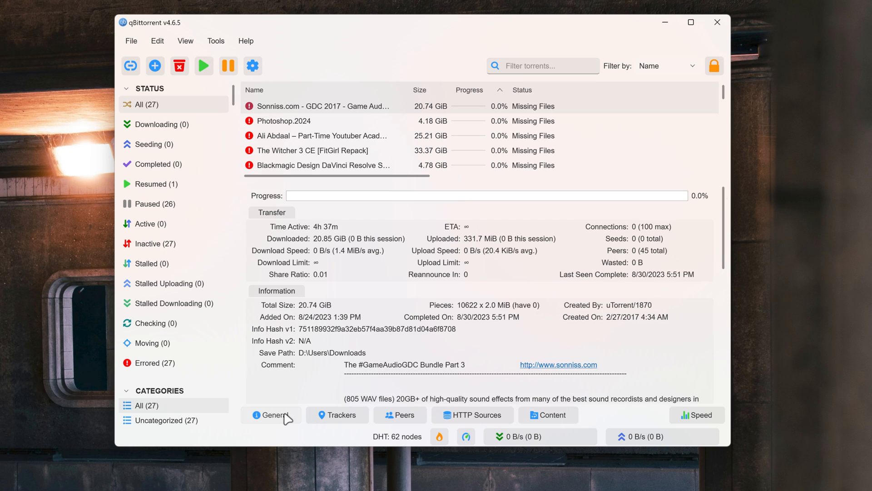
click(552, 414)
click(252, 65)
click(238, 119)
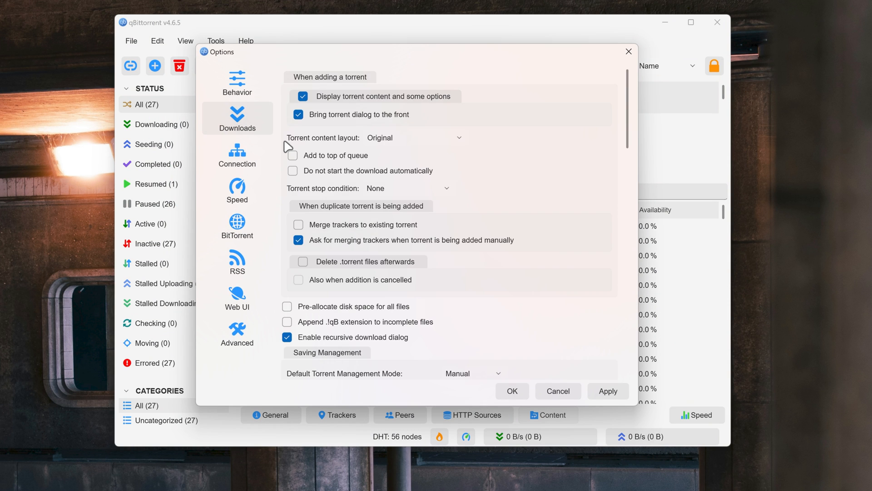
click(237, 191)
click(238, 263)
click(237, 334)
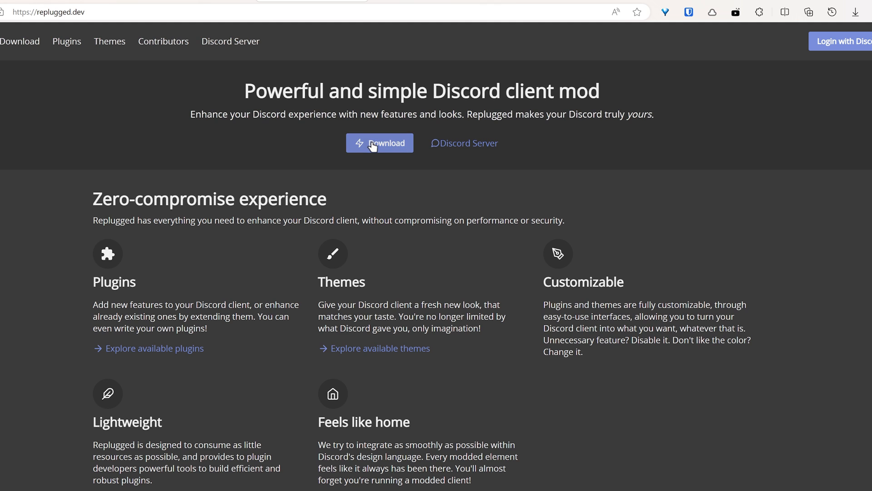
Download the Replugged installer for Windows and keep it despite Edge's download warning
click(372, 141)
click(422, 187)
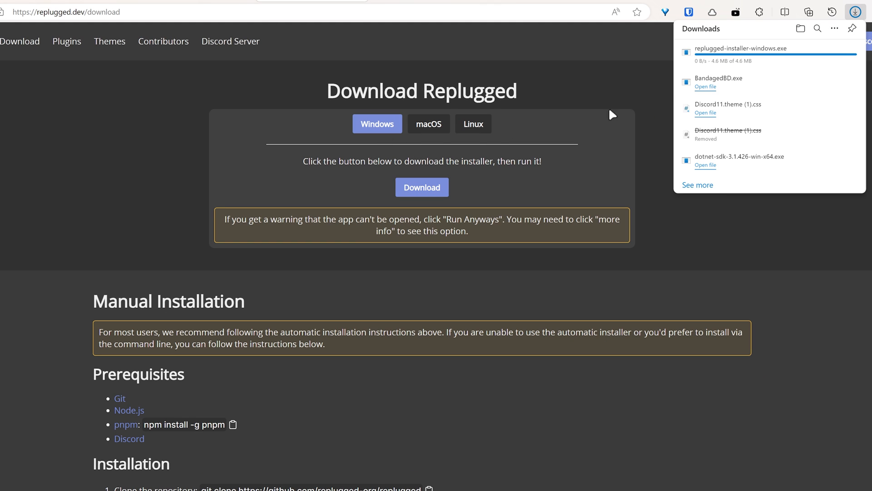
click(843, 52)
click(815, 62)
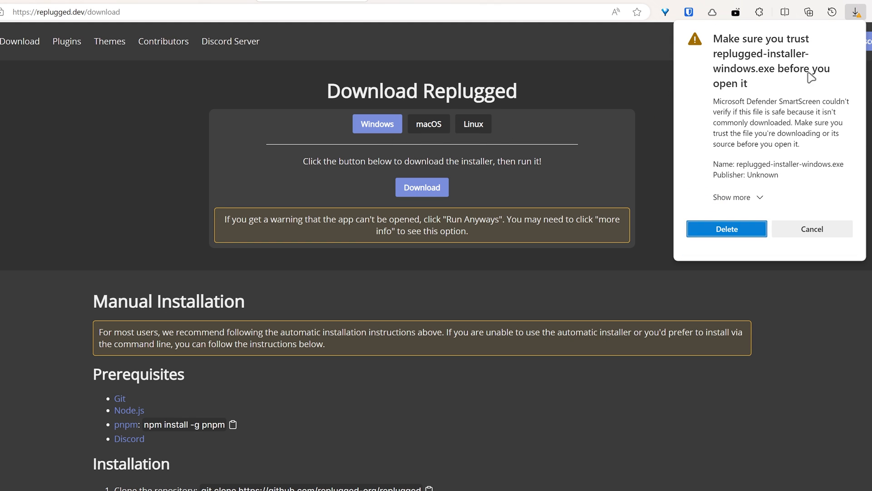
click(722, 205)
click(747, 228)
Install Replugged Installer to the default folder, launch it and agree to the license
click(705, 62)
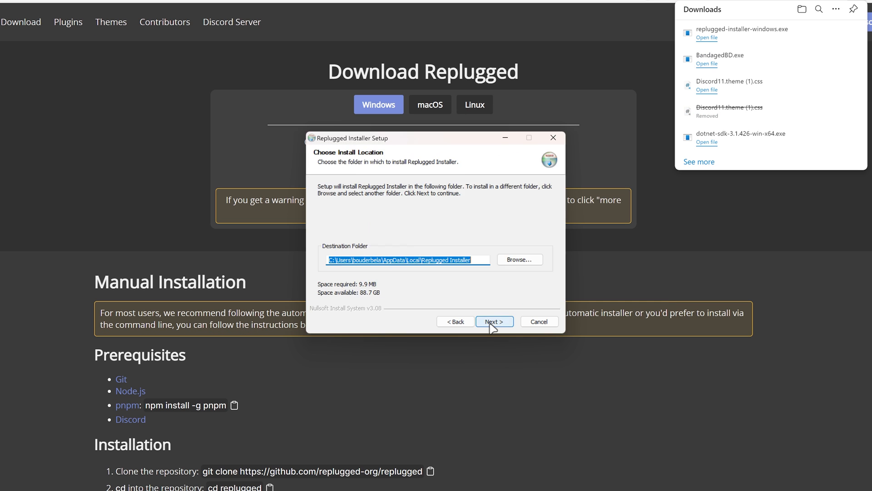
click(490, 376)
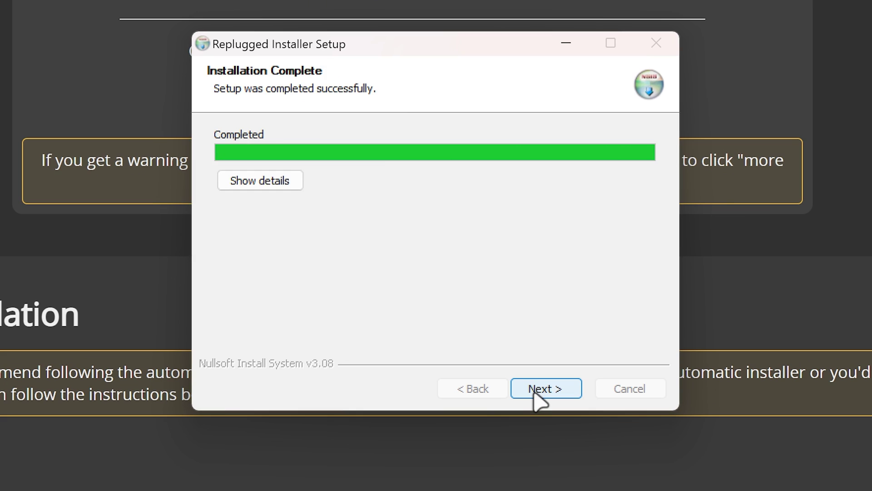
click(545, 389)
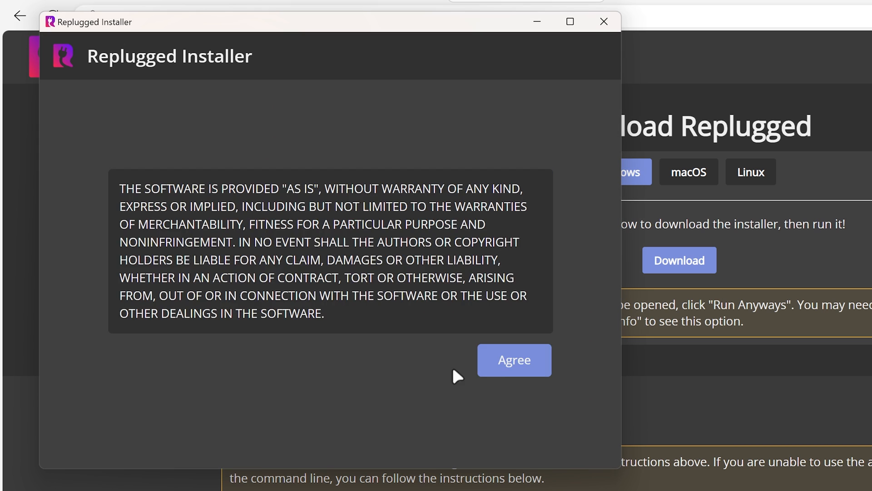
click(516, 362)
Continue the install and highlight the FAQ's 'Is this against the ToS?' question and its yes answer
click(504, 333)
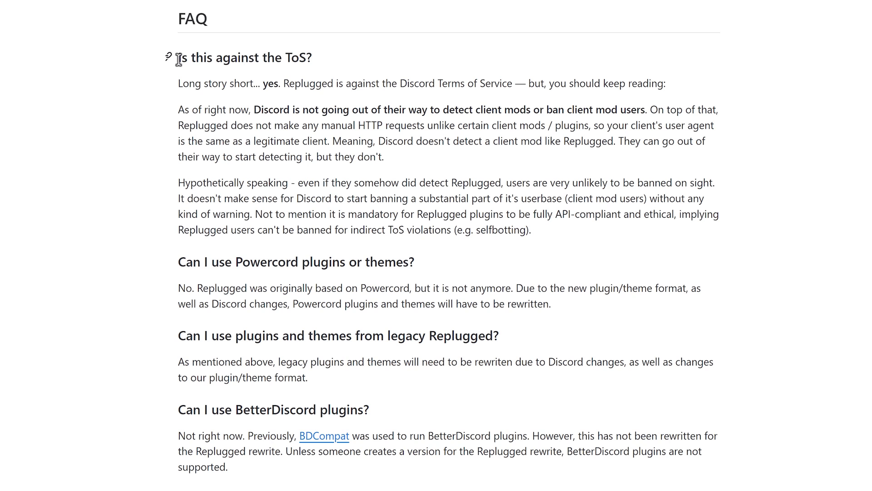
drag(178, 57, 319, 61)
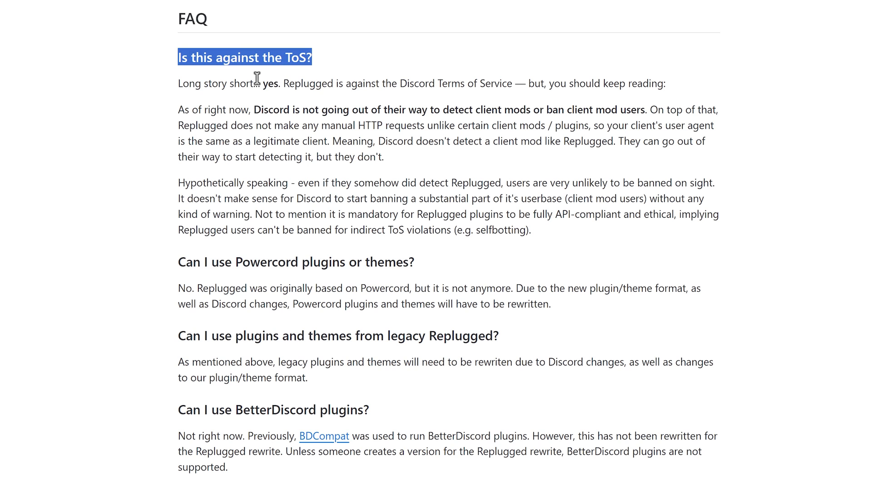
drag(259, 85, 631, 111)
click(257, 113)
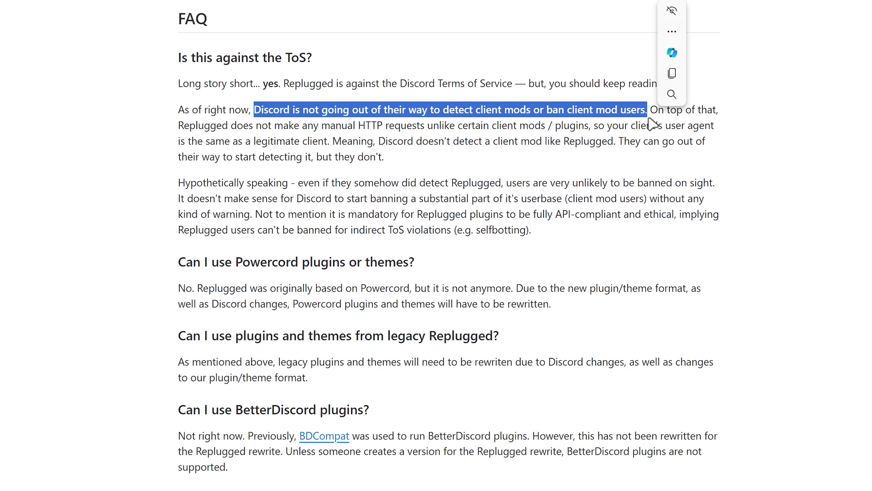
Clear the highlight, then go to Discord User Settings > Replugged > Quick CSS
drag(653, 125, 653, 123)
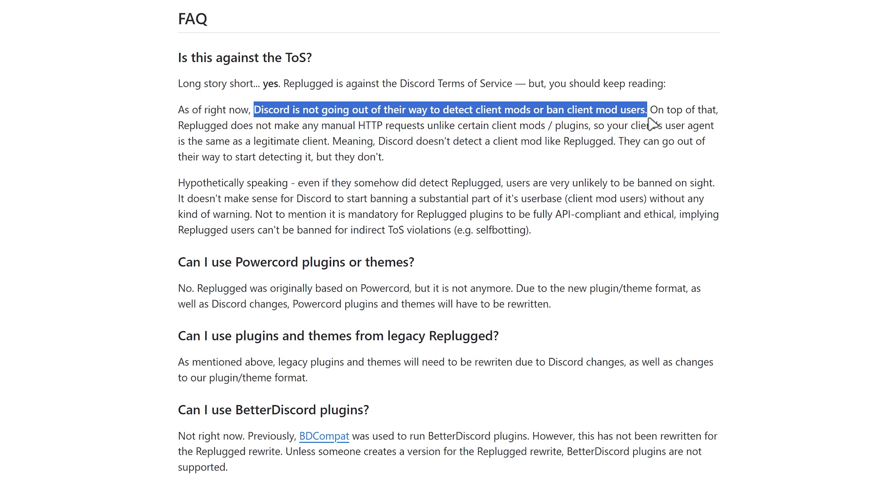
click(653, 124)
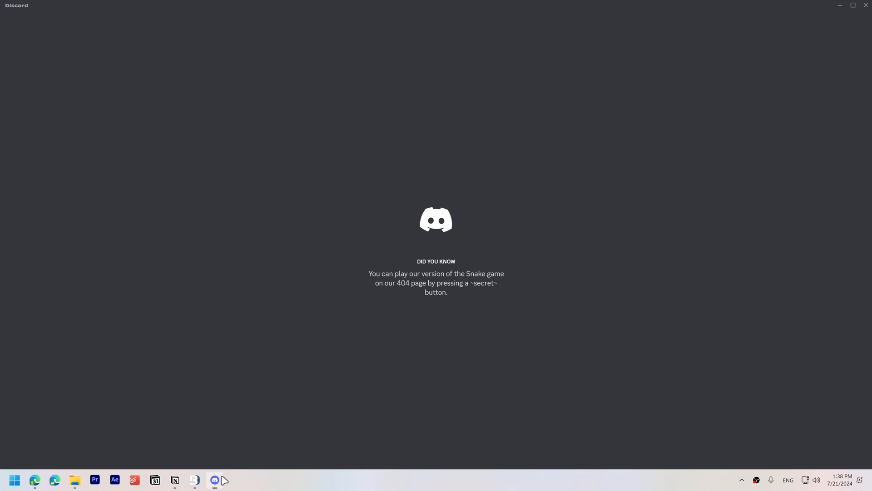
click(156, 459)
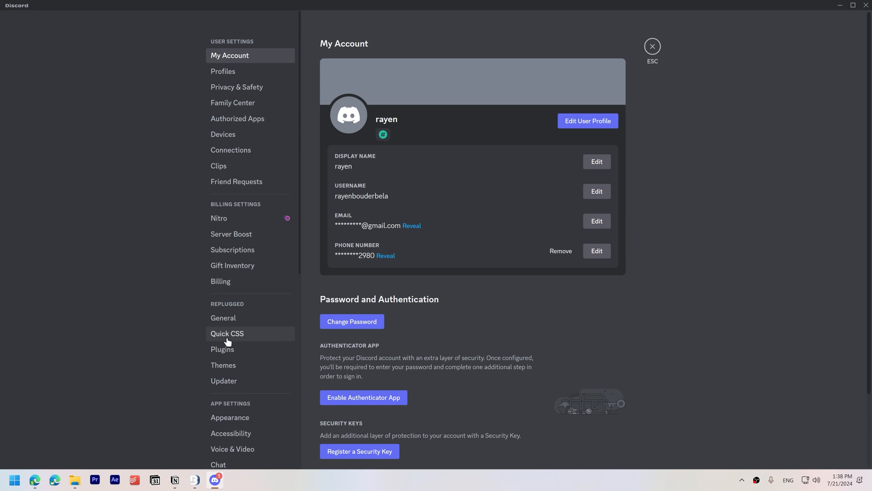
click(225, 332)
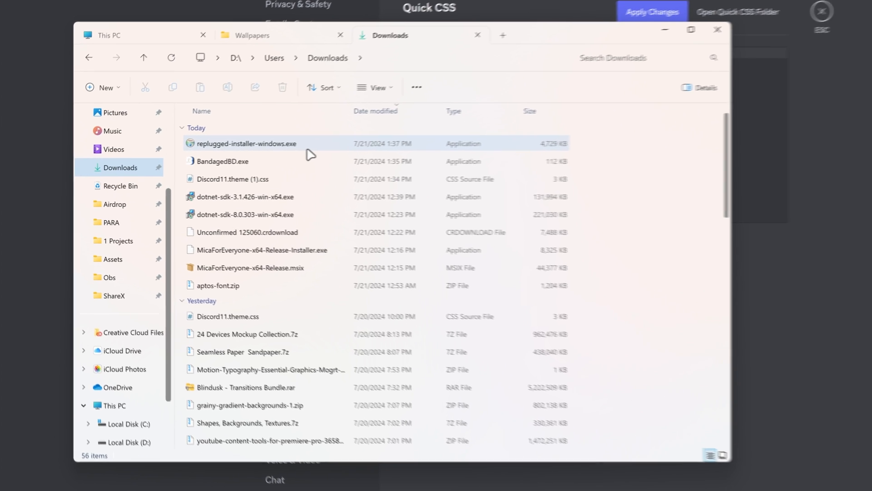
Open Discord11.theme (1).css in Notepad and select its whole stylesheet text
click(328, 179)
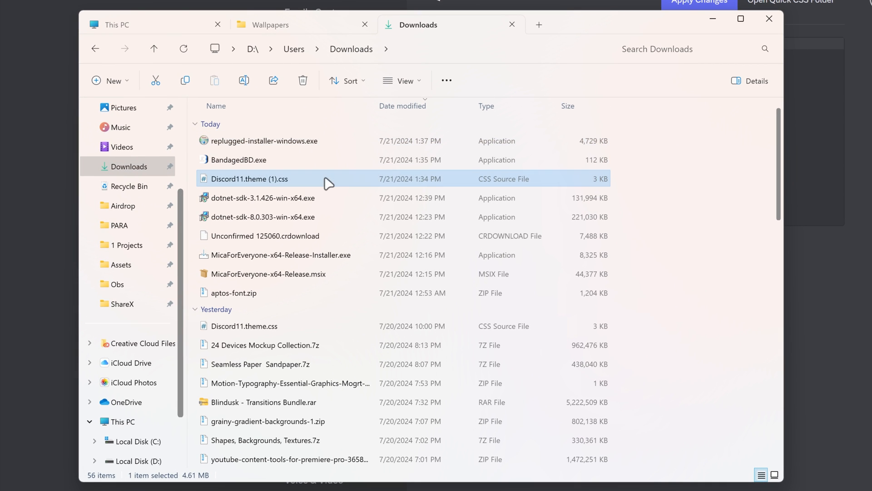
right_click(328, 181)
click(354, 194)
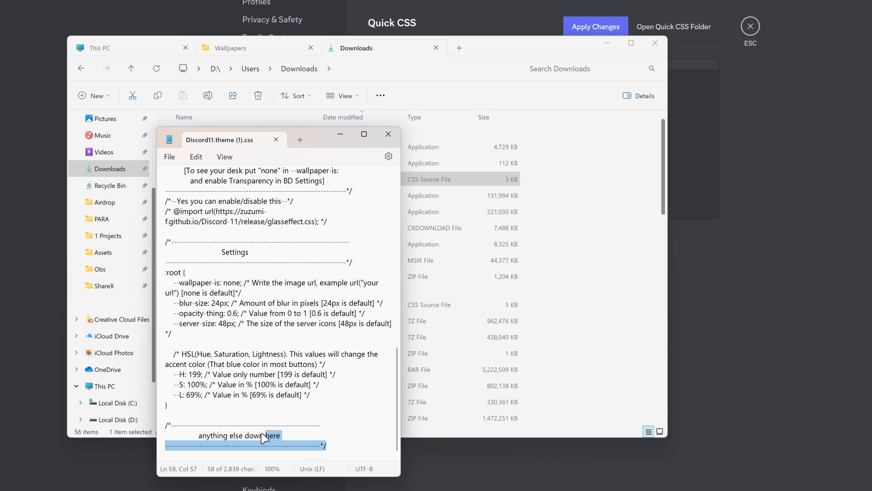
key(ctrl+a)
scroll(272, 307, up, 10)
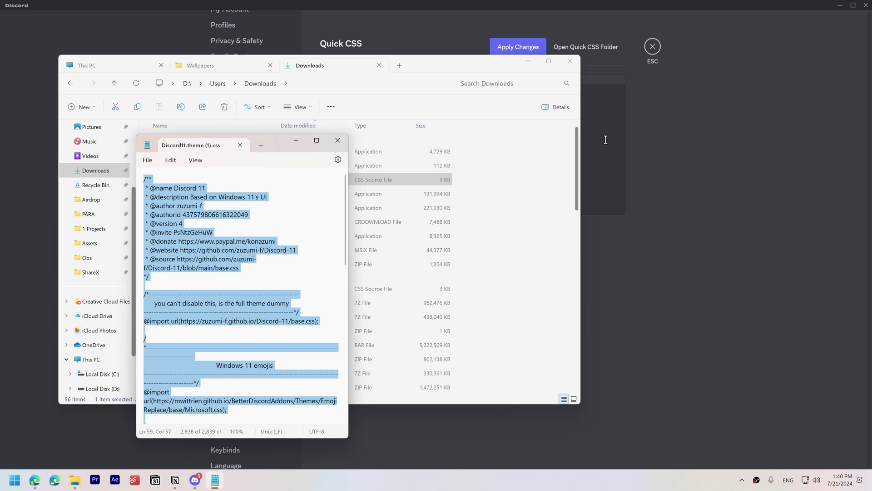
Paste the copied stylesheet into Discord's Quick CSS, apply the changes and return to chat
key(ctrl+c)
click(471, 109)
key(ctrl+v)
click(518, 46)
key(Escape)
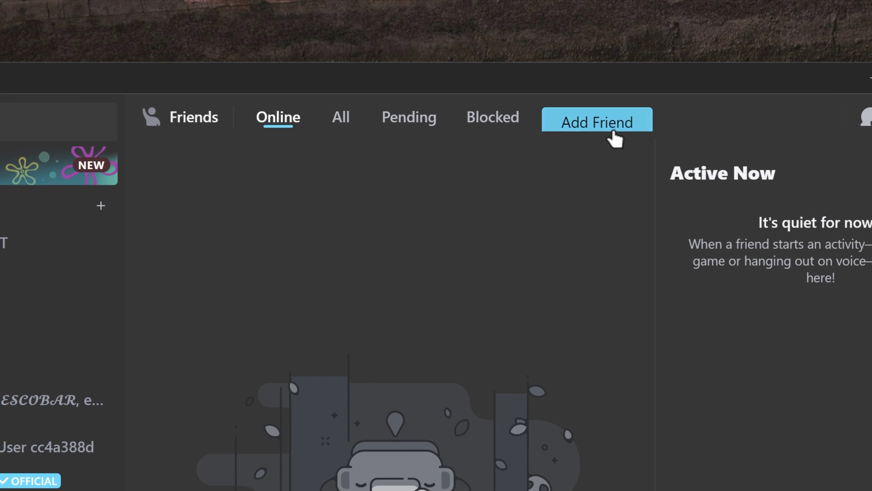
Tour the restyled Discord: add friend page, another server, user settings, inbox, member list and notifications
click(613, 129)
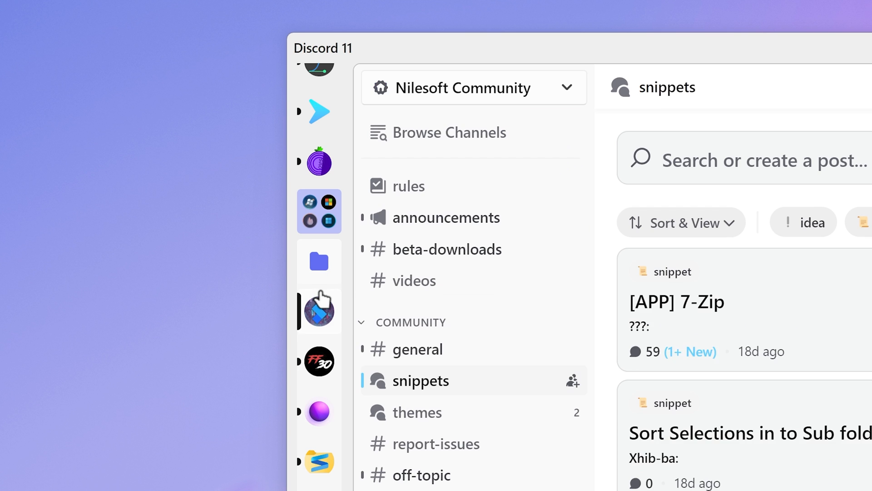
click(319, 362)
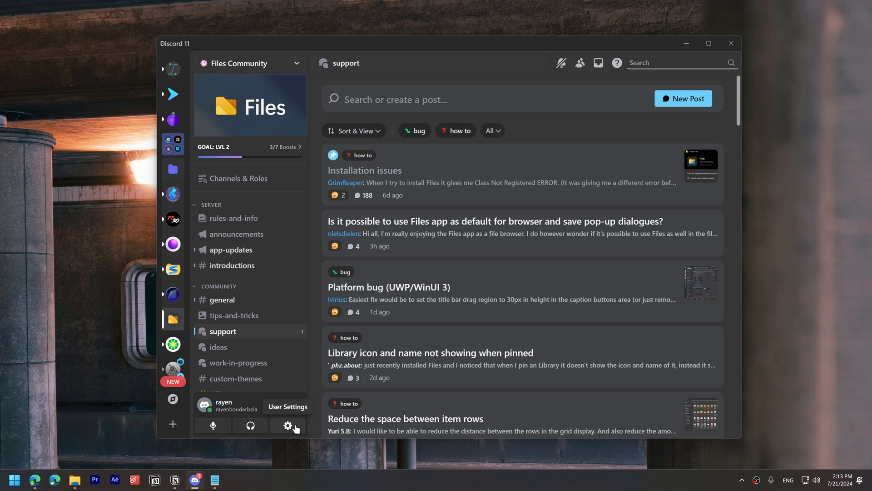
click(287, 425)
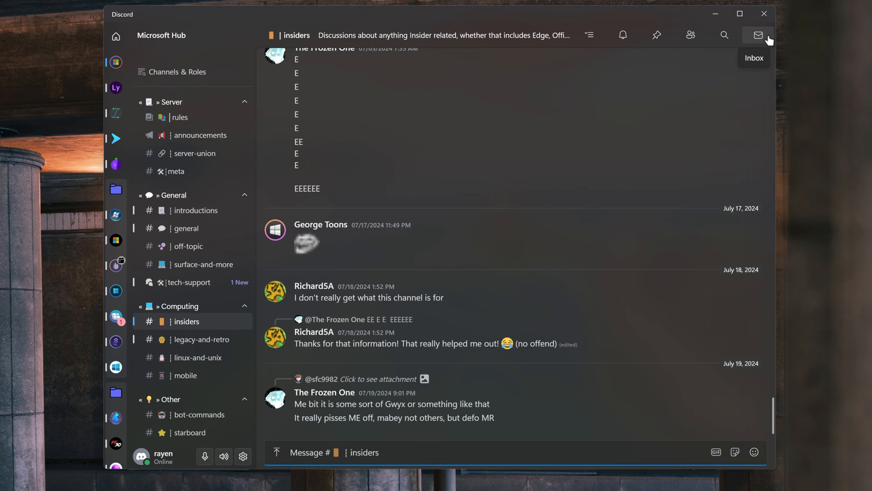
click(758, 35)
click(722, 33)
click(691, 35)
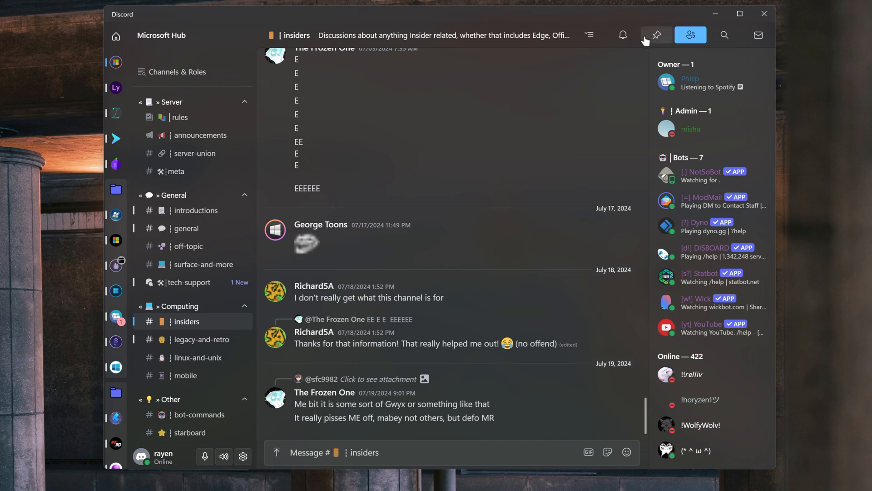
click(623, 35)
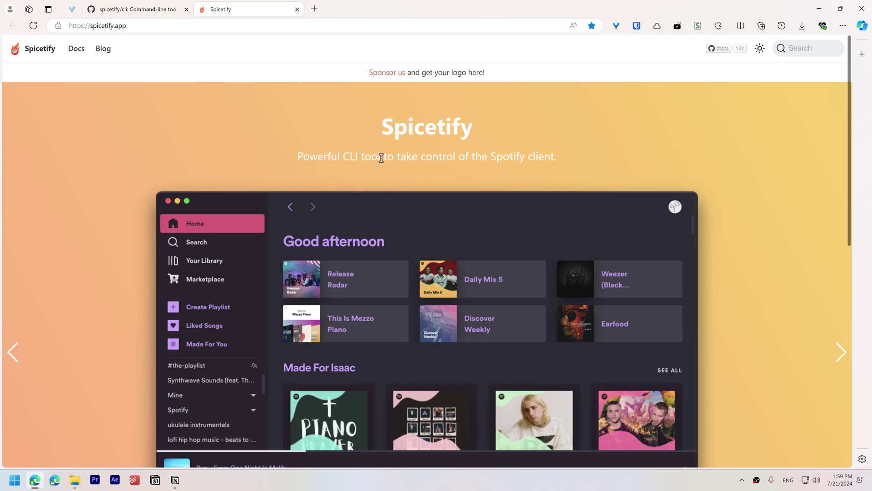
scroll(431, 191, down, 5)
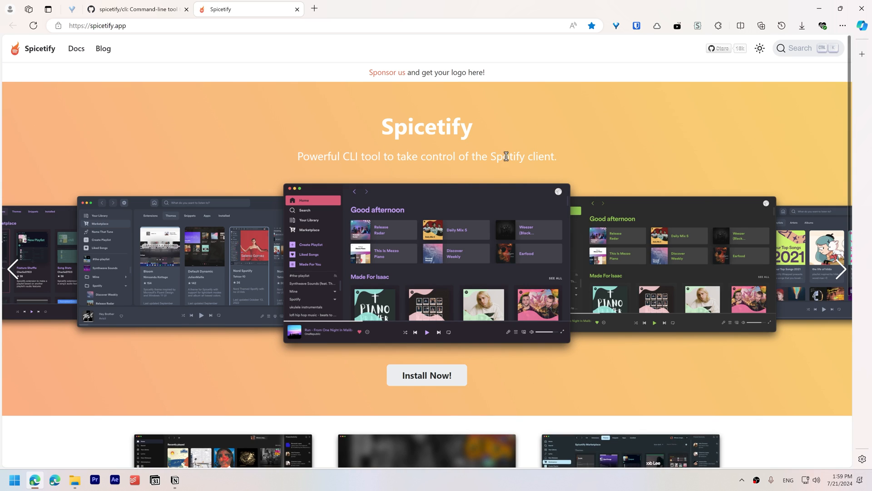
scroll(431, 191, down, 3)
Run the Spicetify install command in a Windows PowerShell terminal and confirm installing the Marketplace too
click(427, 180)
right_click(14, 480)
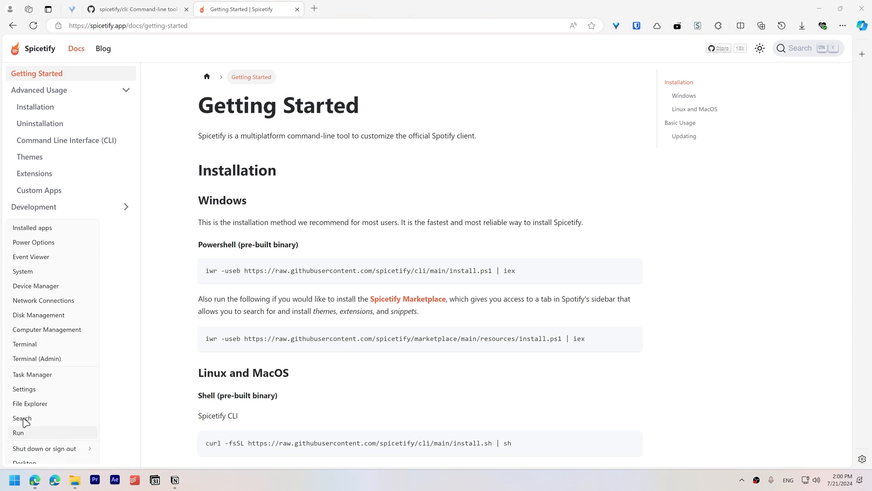
click(24, 336)
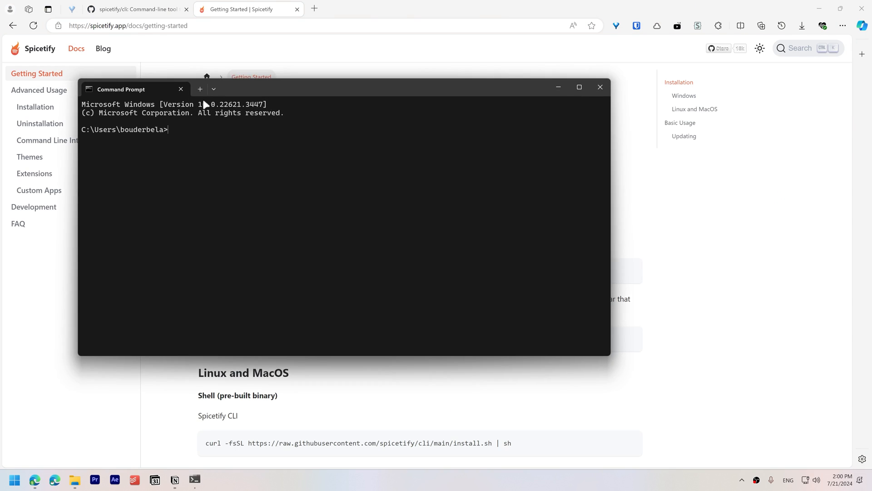
click(214, 89)
click(242, 97)
key(ctrl+v)
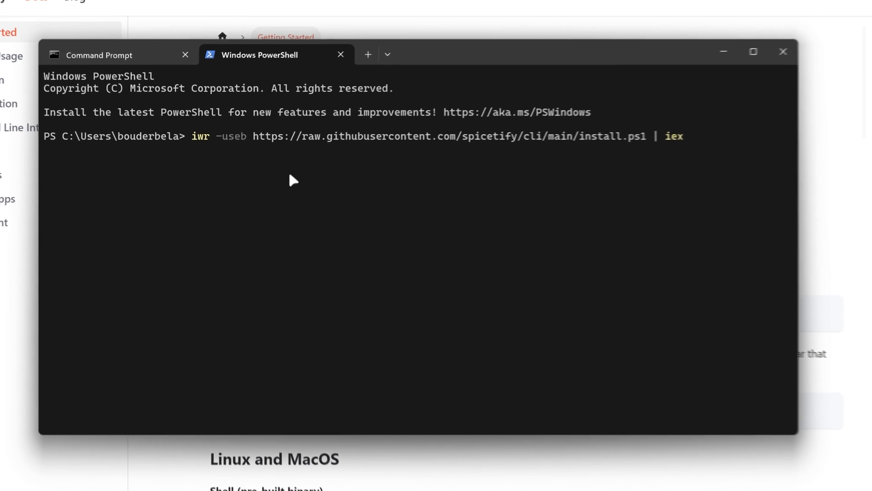
key(Return)
text(y)
key(Return)
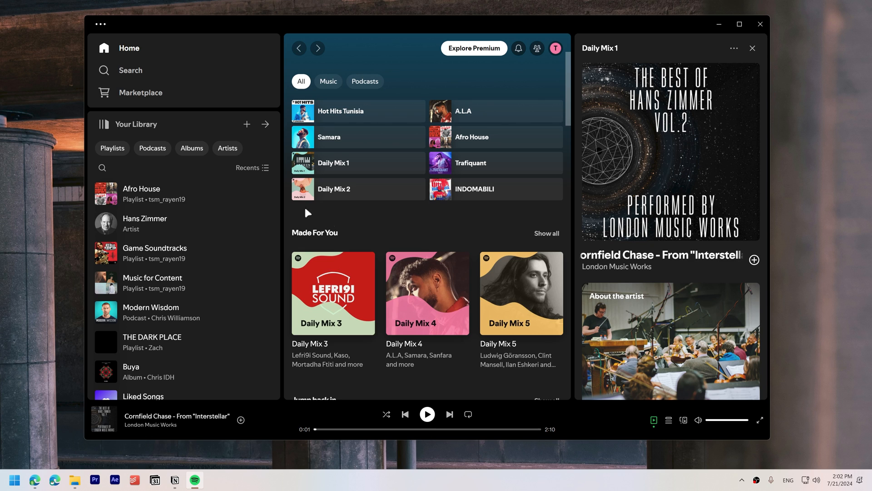
Install the Bloom theme from the Marketplace Themes category and reload Spotify to apply it
click(140, 92)
text(Bloom)
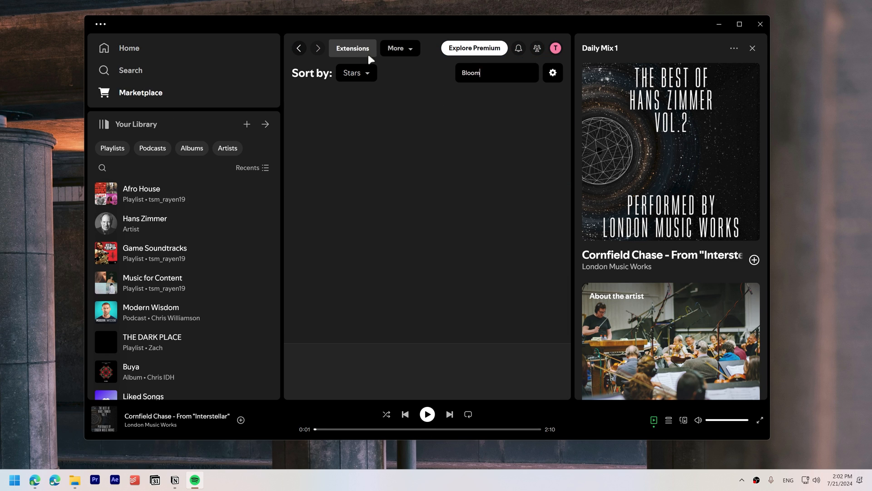
click(400, 48)
click(402, 63)
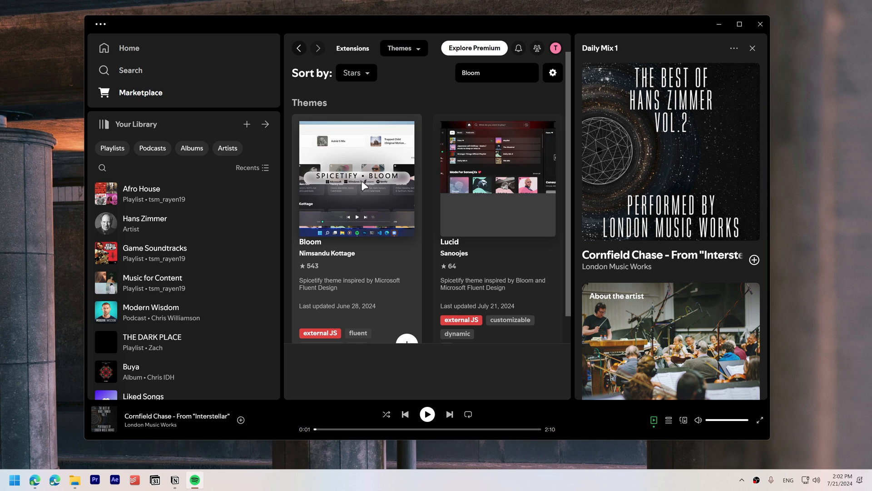
scroll(373, 181, down, 1)
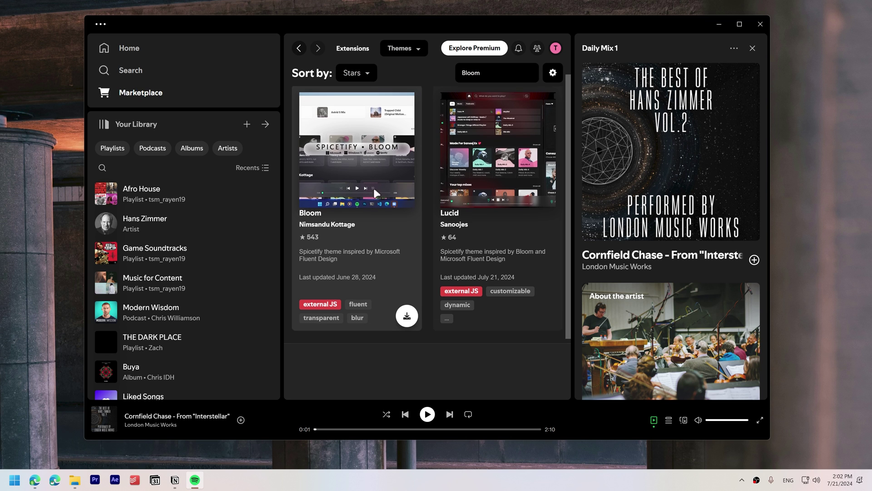
click(406, 314)
click(383, 261)
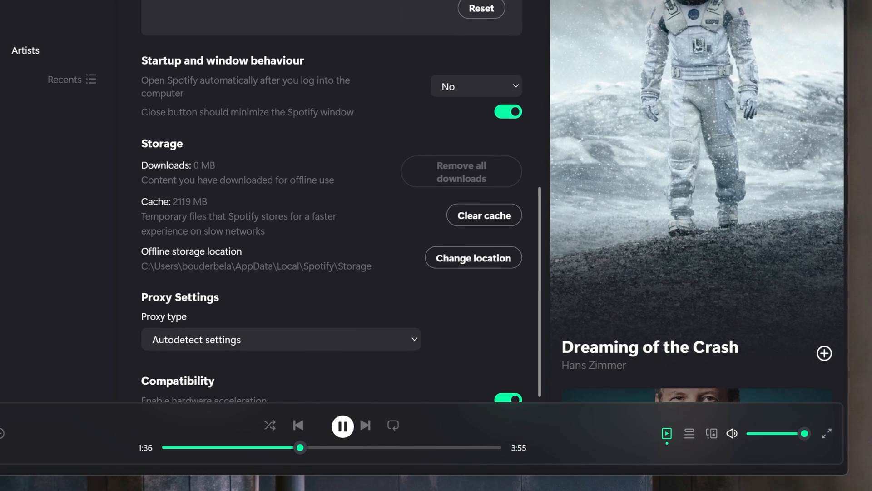
scroll(450, 7, down, 1)
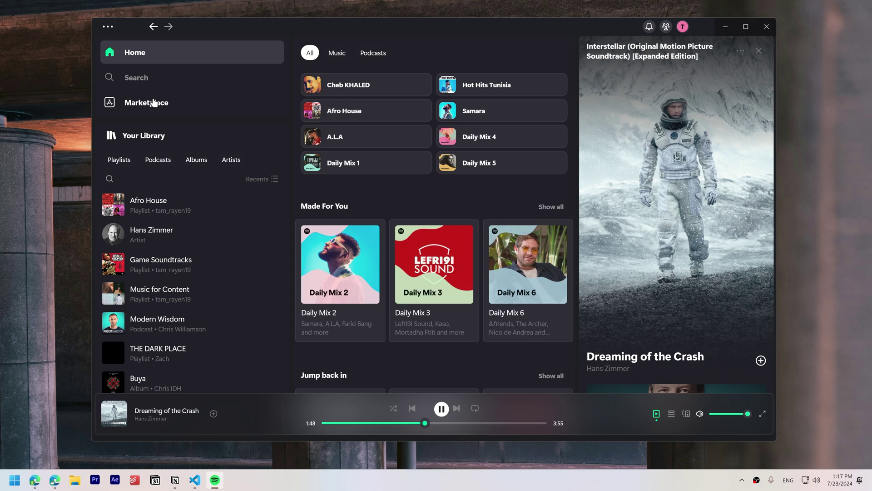
In the Marketplace's Installed themes, switch Bloom to its light colour scheme
click(157, 103)
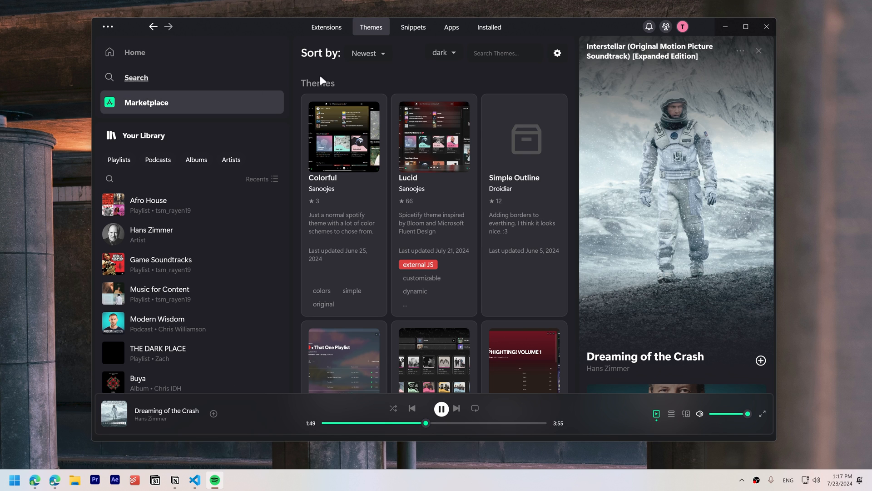
click(489, 28)
click(444, 53)
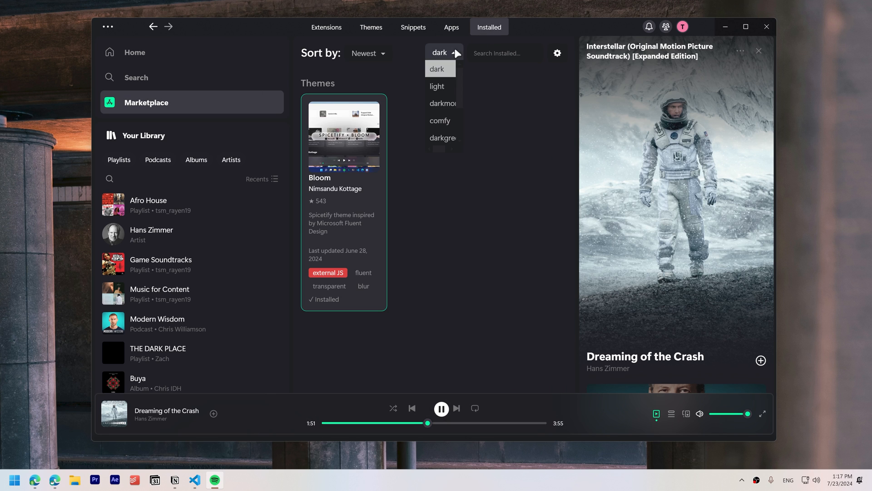
click(441, 70)
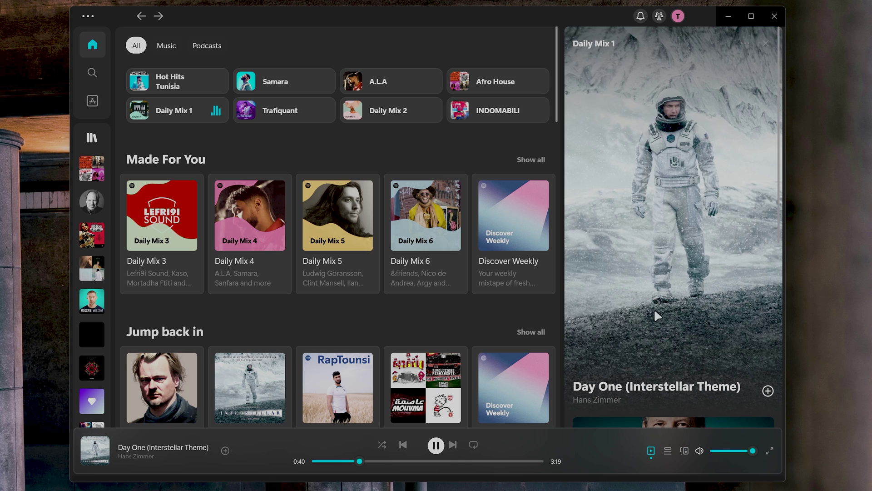
Add the track Day One to a playlist and switch the Lucid theme to its comfy colour scheme
mouse_move(606, 312)
mouse_down()
mouse_move(73, 161)
mouse_move(145, 104)
mouse_up()
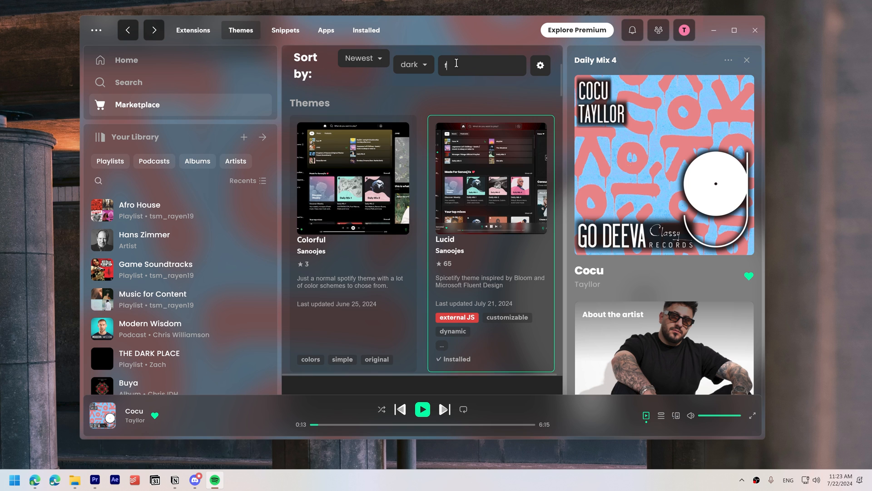
text(luent)
click(354, 178)
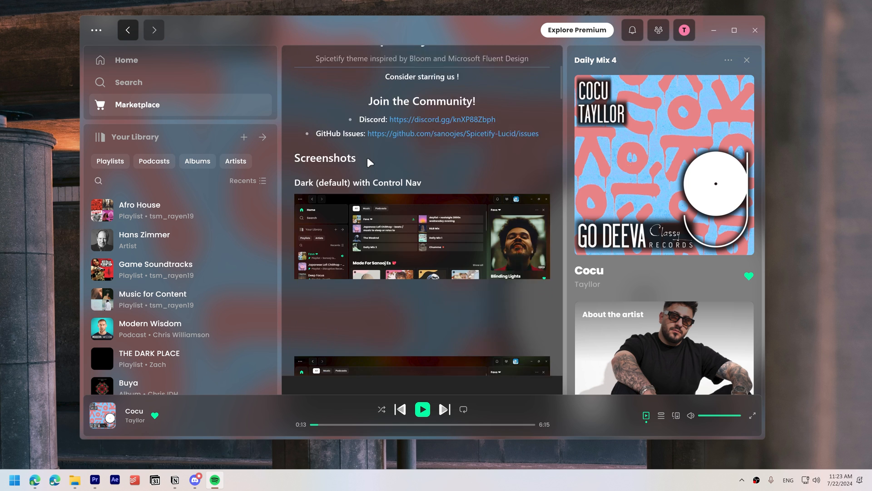
scroll(358, 164, down, 10)
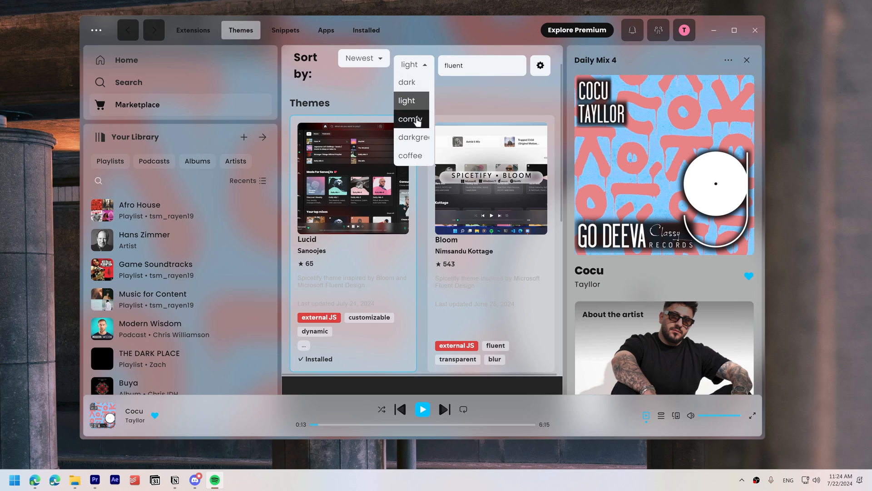
click(410, 119)
click(408, 65)
click(444, 409)
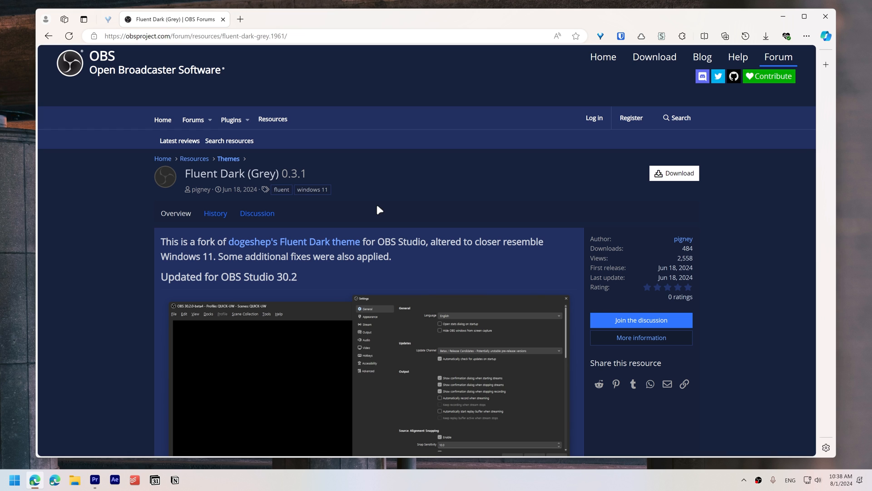
Download the Fluent Dark (Grey) OBS theme in Edge and extract the archive in Explorer
click(658, 175)
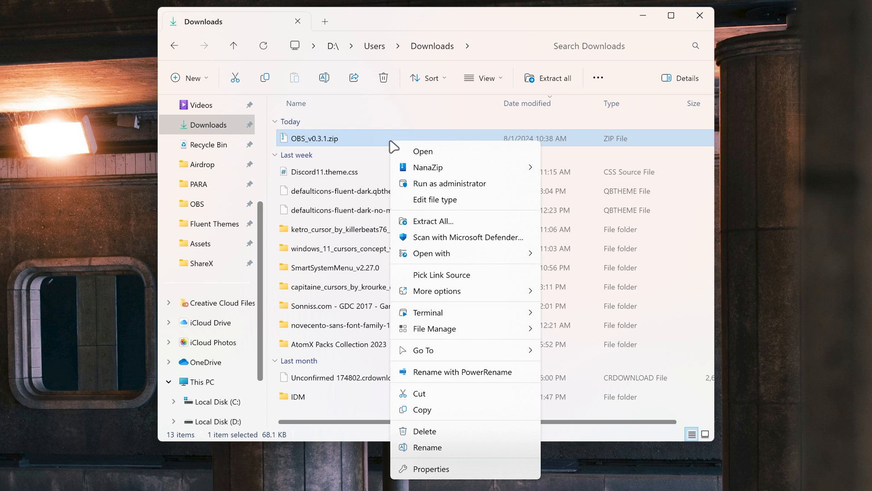
click(590, 199)
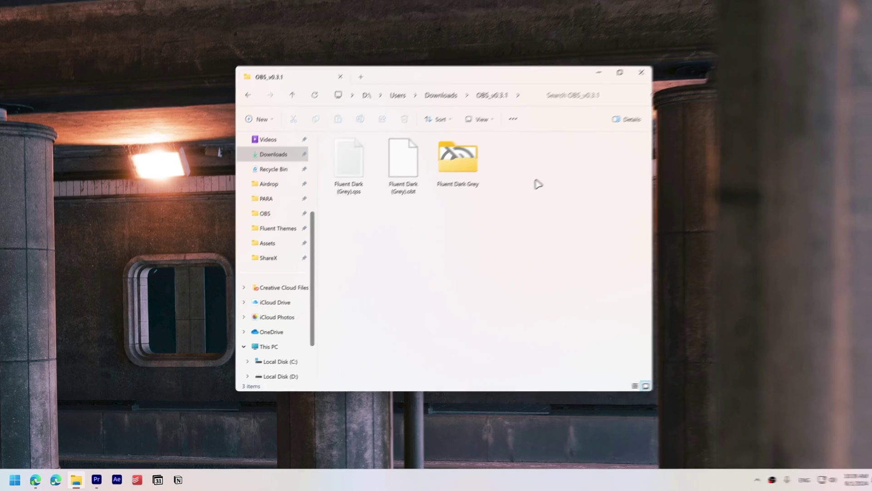
Open %appdata%\obs-studio via Run, delete the old themes folder and create a new one
key(super+r)
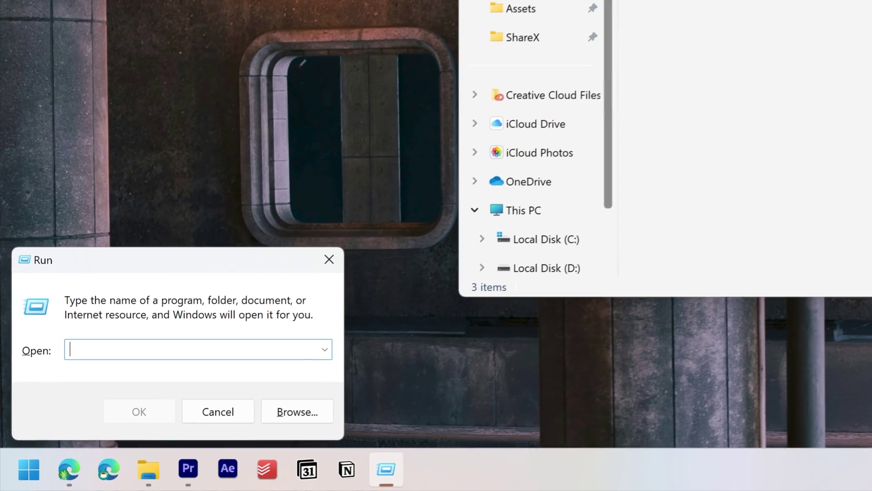
text(%ap)
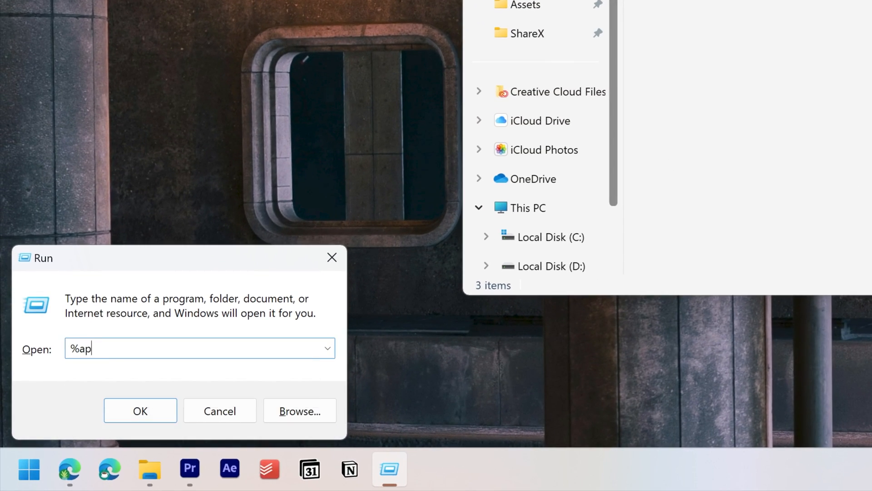
text(%)
key(Return)
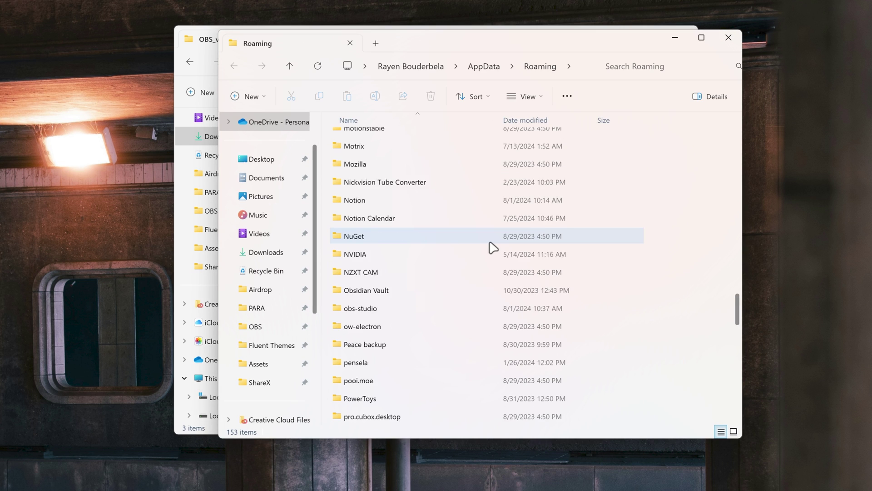
scroll(491, 247, down, 1)
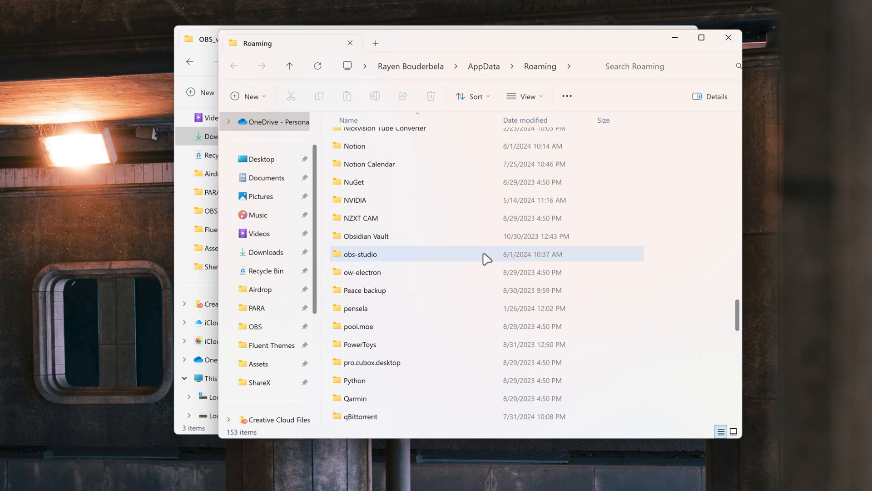
double_click(481, 265)
click(372, 233)
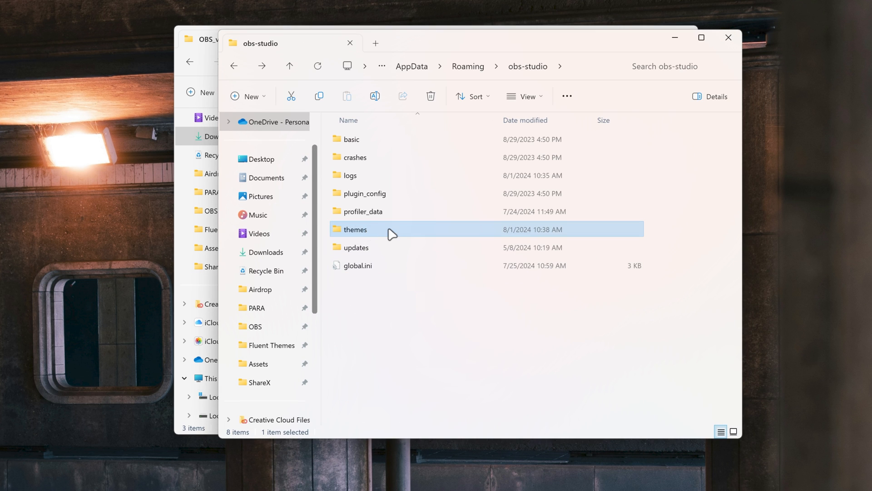
key(Delete)
right_click(391, 279)
mouse_move(436, 471)
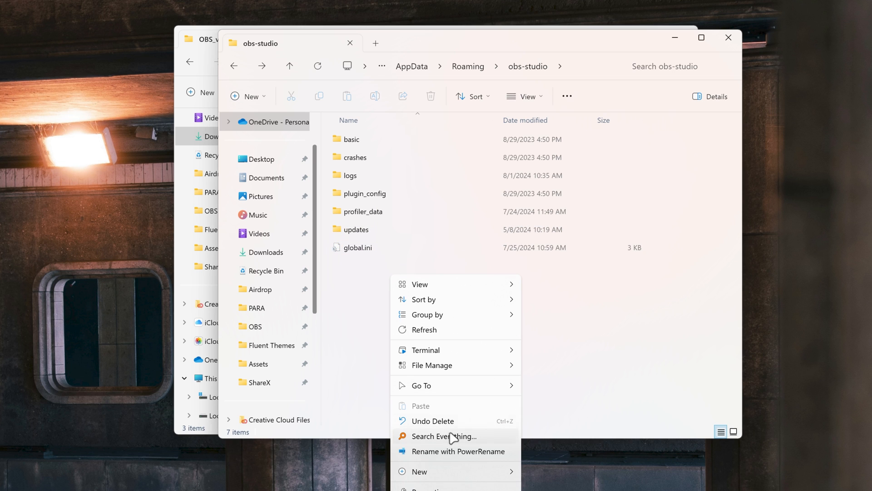
click(553, 471)
text(the)
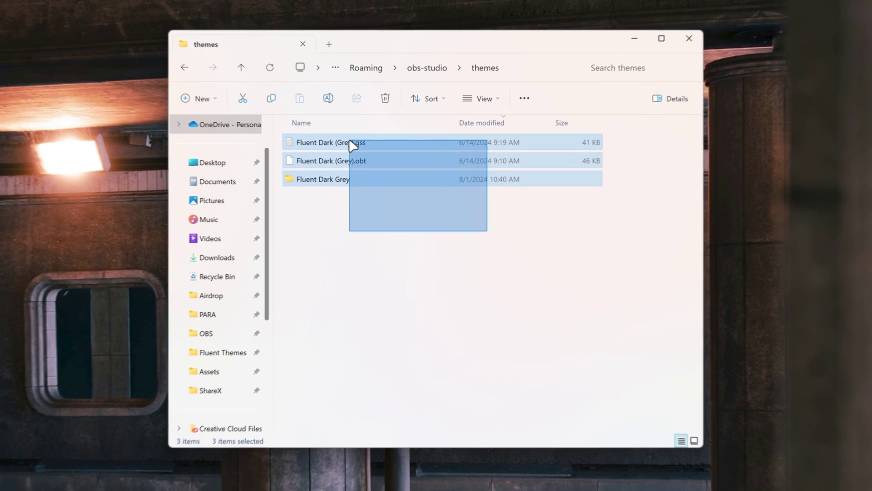
Select the extracted Fluent Dark (Grey) folder and qss file for the new themes folder
drag(481, 229, 361, 151)
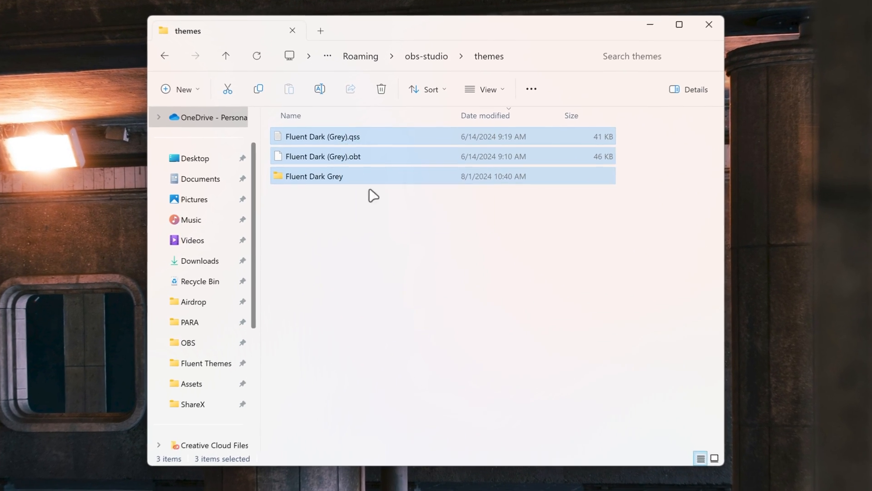
click(374, 205)
click(372, 177)
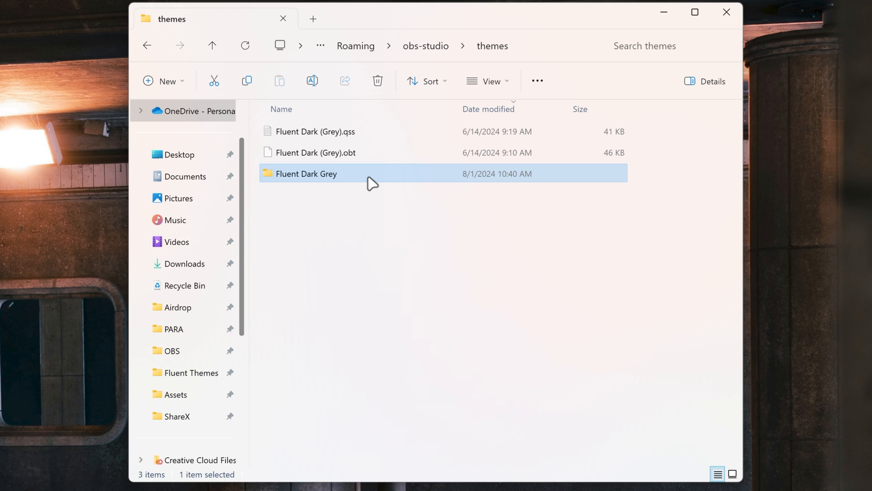
click(360, 134)
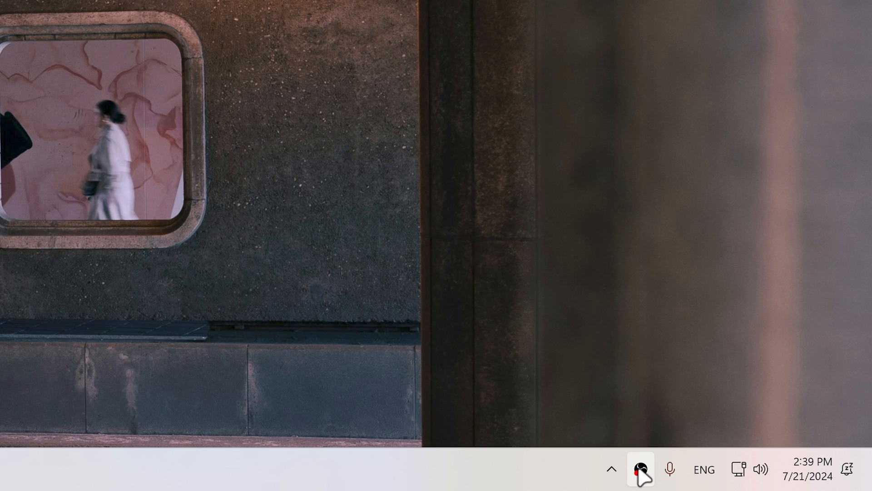
From OBS's tray menu open Settings and set the interface theme to Fluent (Dark)
right_click(642, 469)
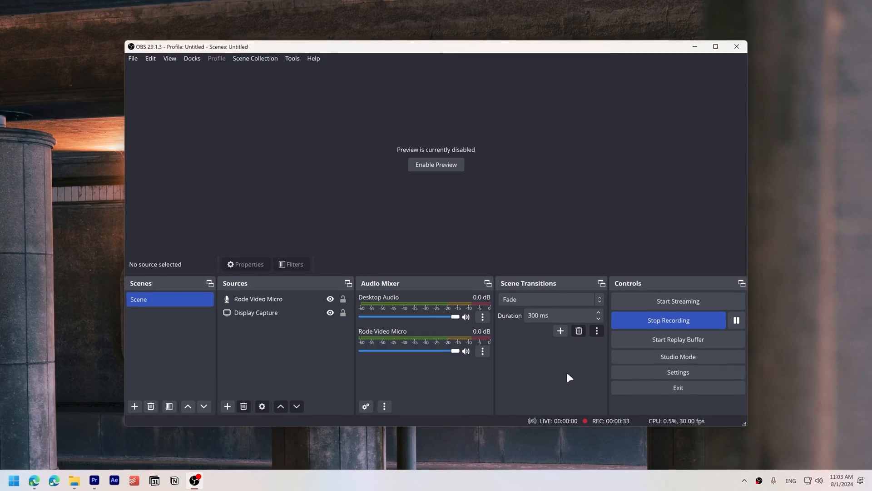
click(627, 374)
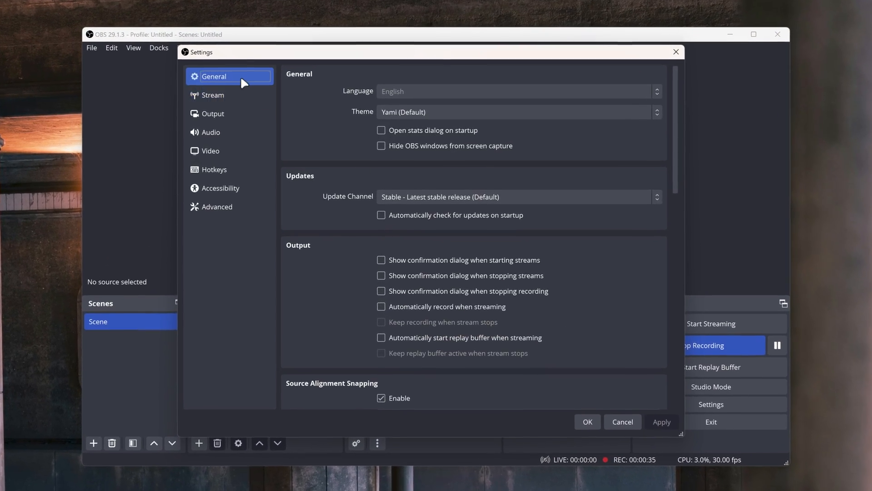
click(395, 113)
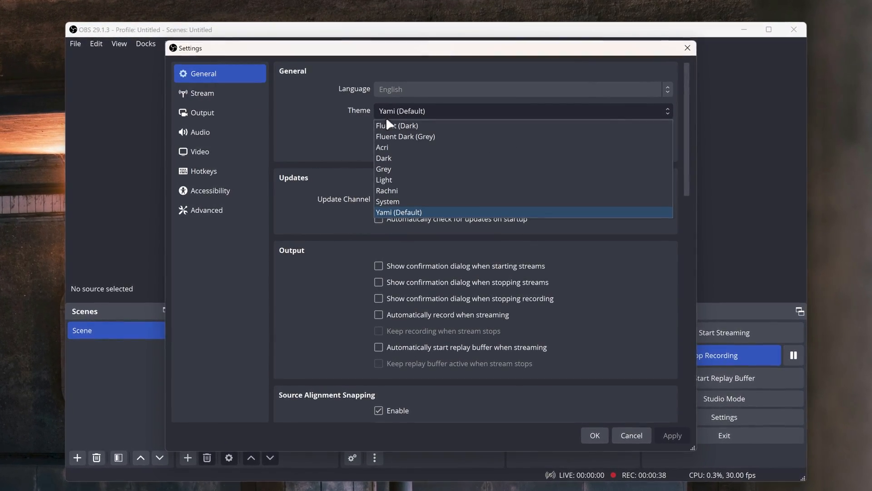
click(397, 125)
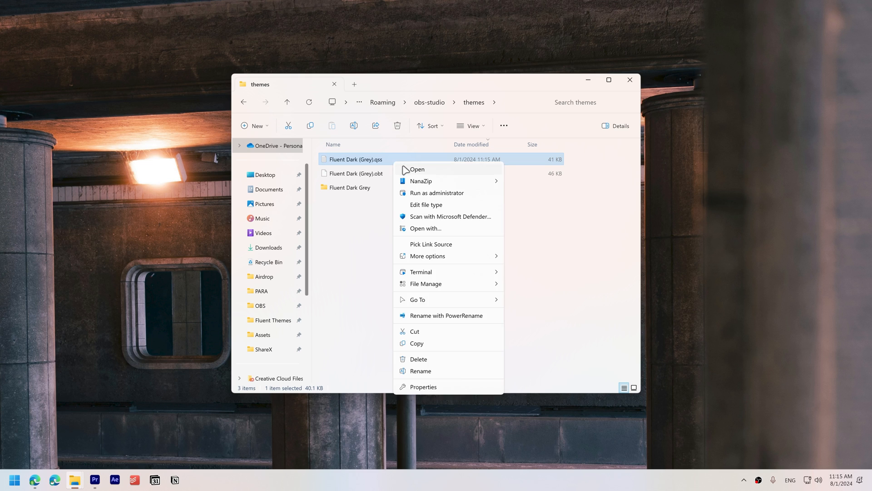
In Fluent Dark (Grey).qss replace the Segoe UI font-family with Aptos and save the file
double_click(354, 159)
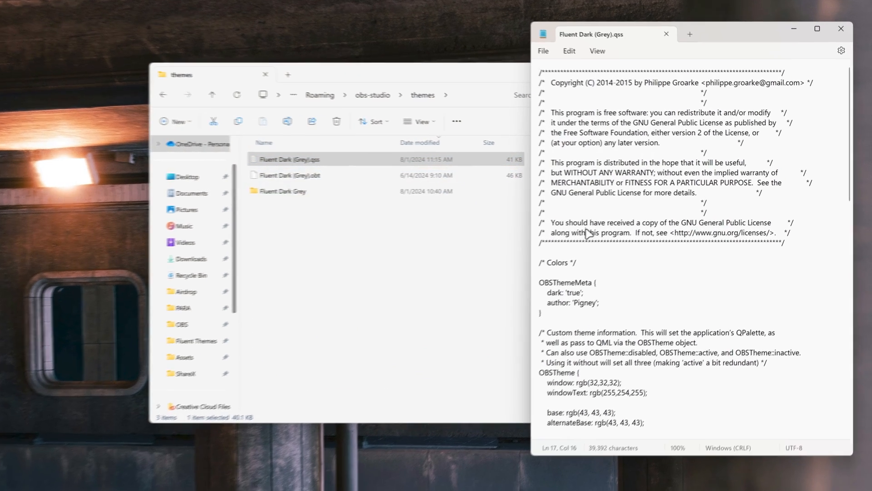
key(ctrl+f)
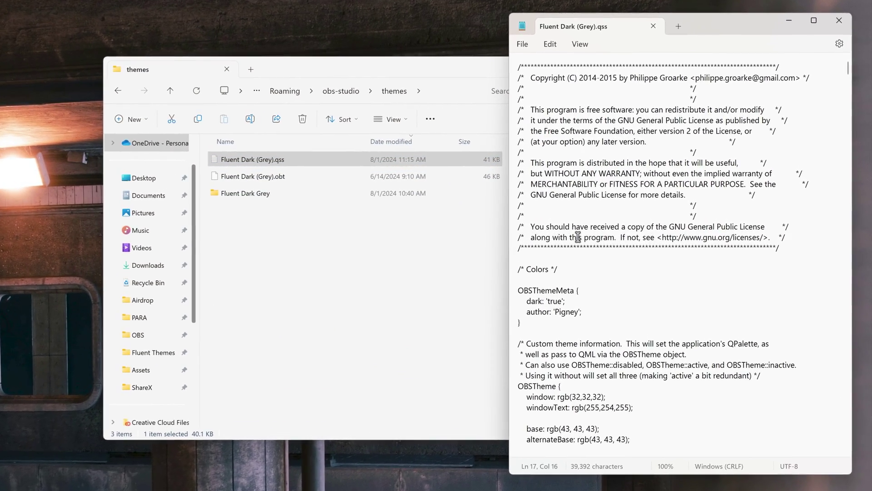
text(fon)
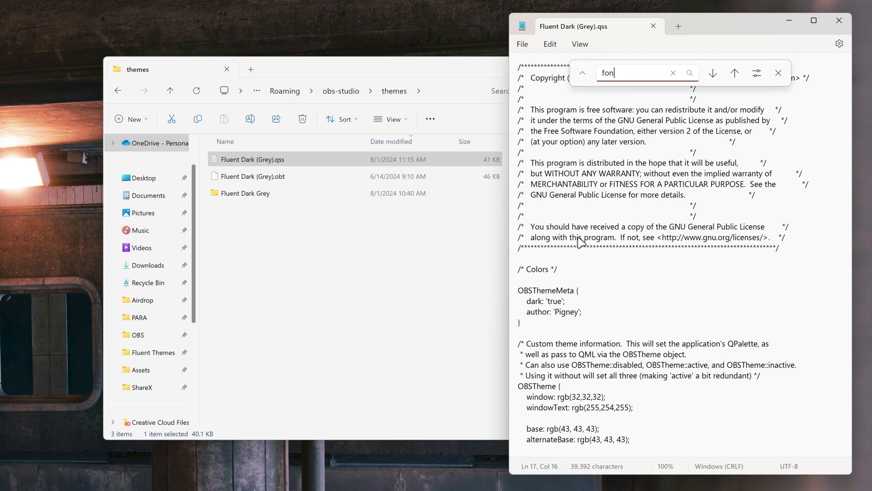
text(t)
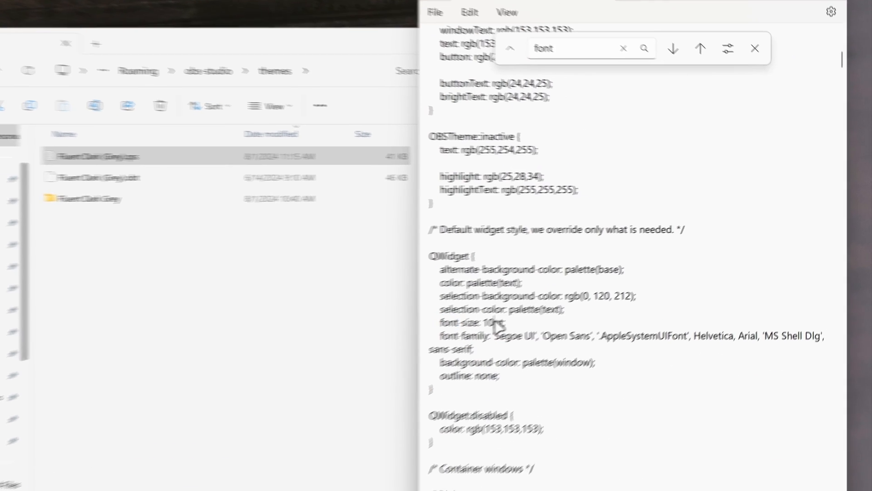
text(2)
click(490, 356)
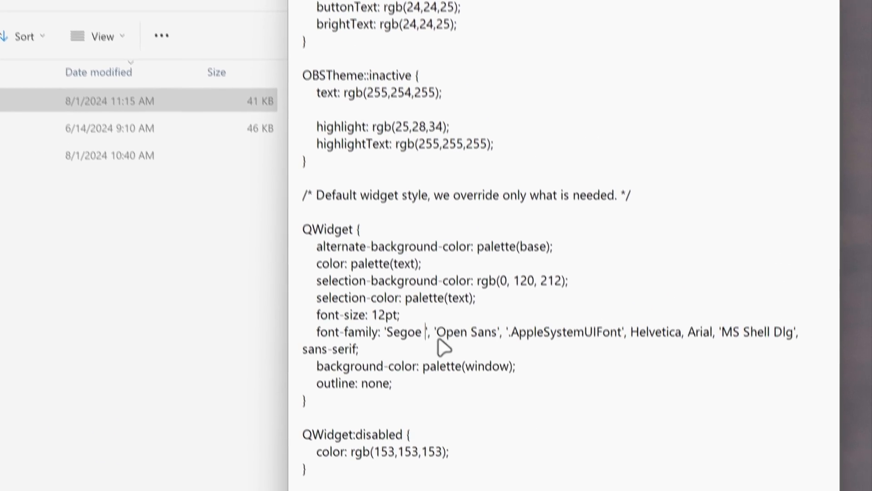
key(BackSpace)
key(BackSpace)
key(BackSpace)
key(BackSpace)
key(BackSpace)
key(BackSpace)
text(Apto)
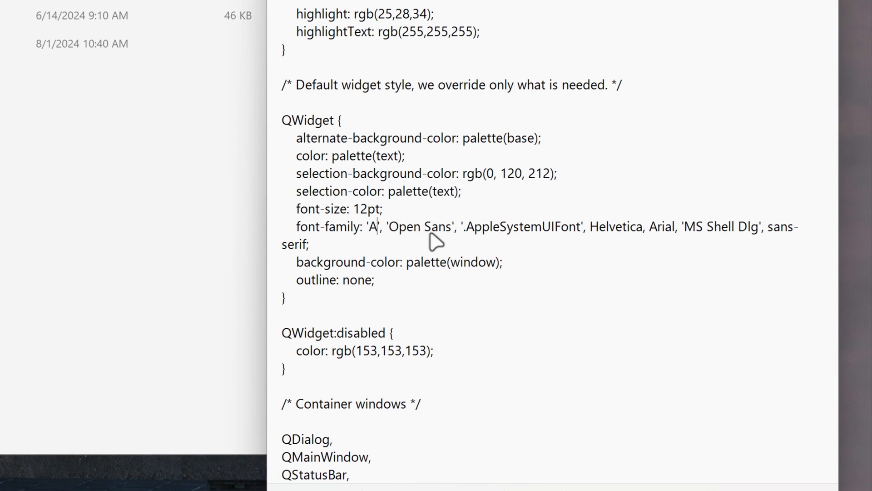
text(s)
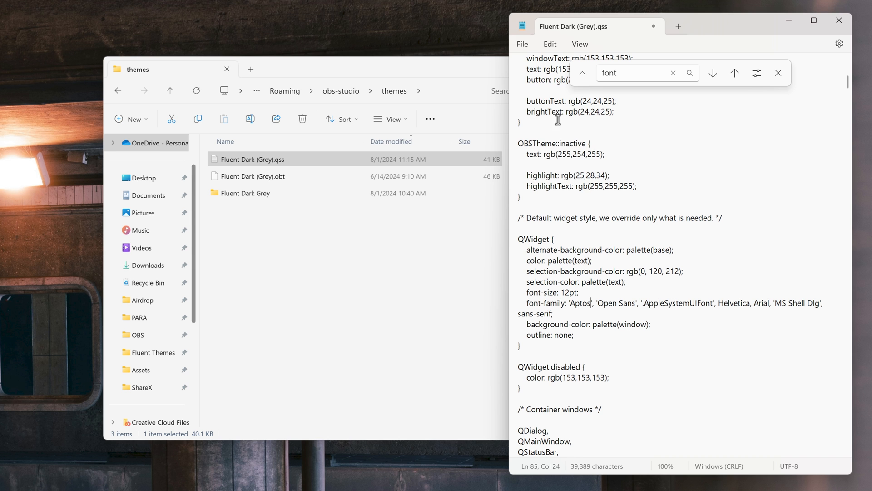
click(522, 44)
click(534, 122)
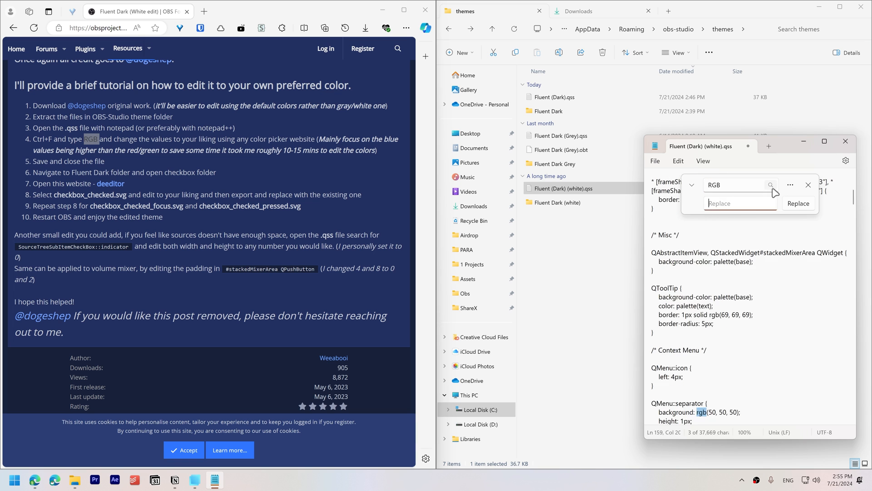
Collapse to Find only and jump through each successive rgb match in Fluent Dark (white).qss
click(691, 184)
key(F3)
click(790, 186)
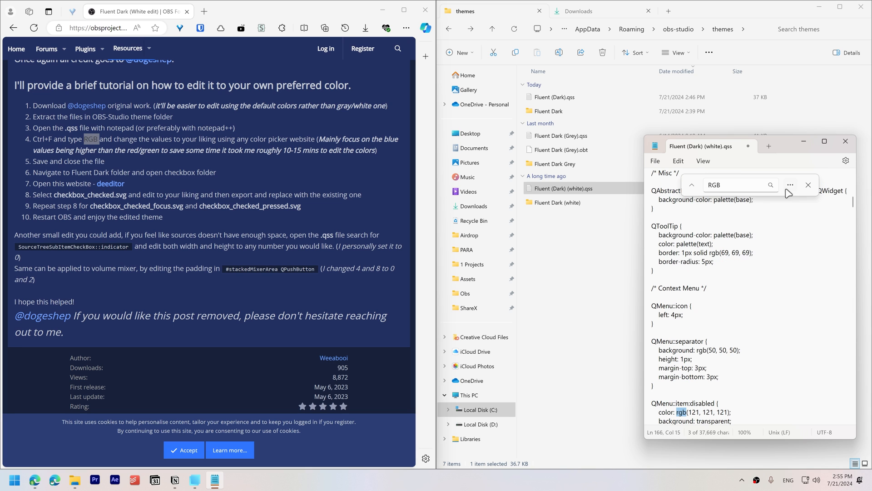
click(785, 233)
scroll(749, 307, down, 5)
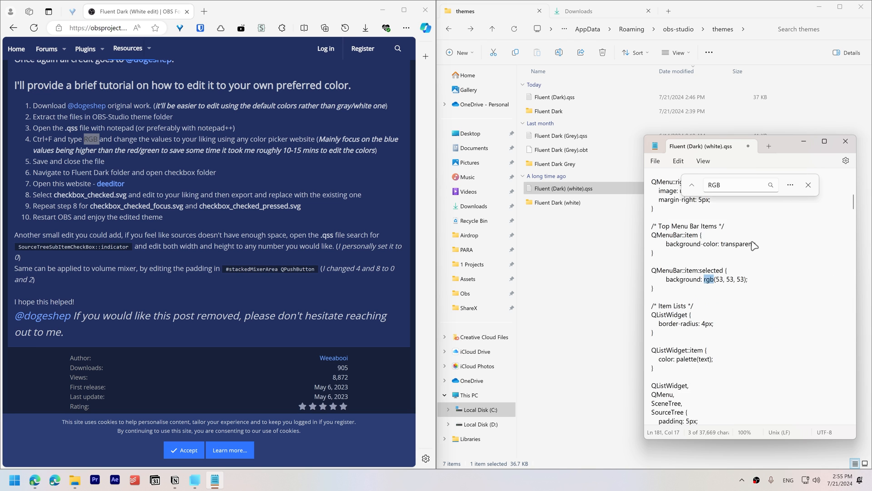
click(784, 234)
click(790, 186)
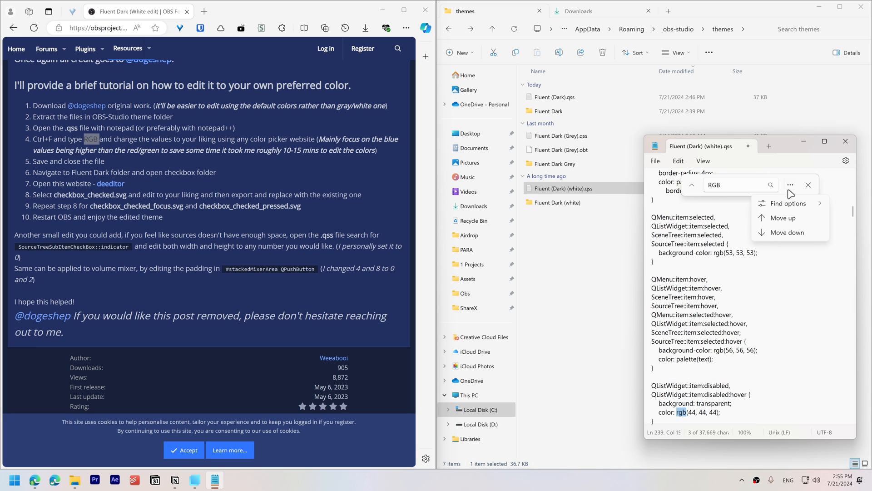
click(785, 204)
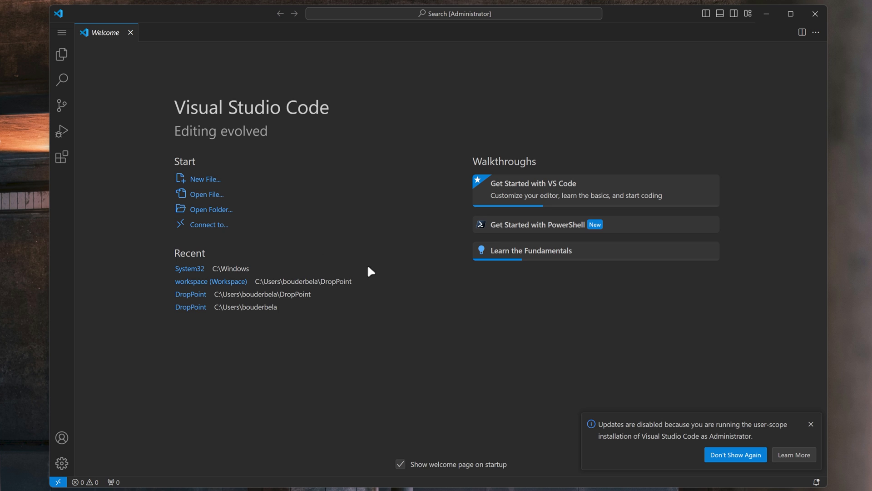
Install Fluent UI for VSCode, run 'Fluent UI: Enable' from the Command Palette and restart the editor
click(61, 158)
text(fluent)
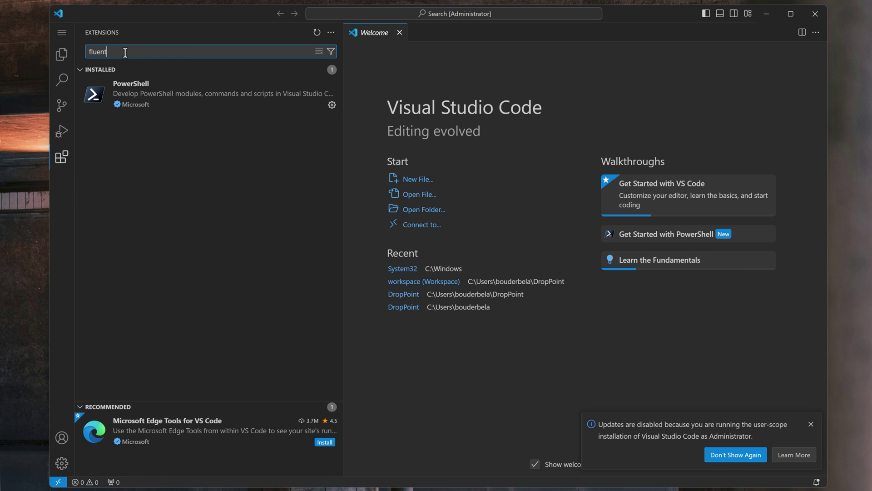
text(ui for vsco)
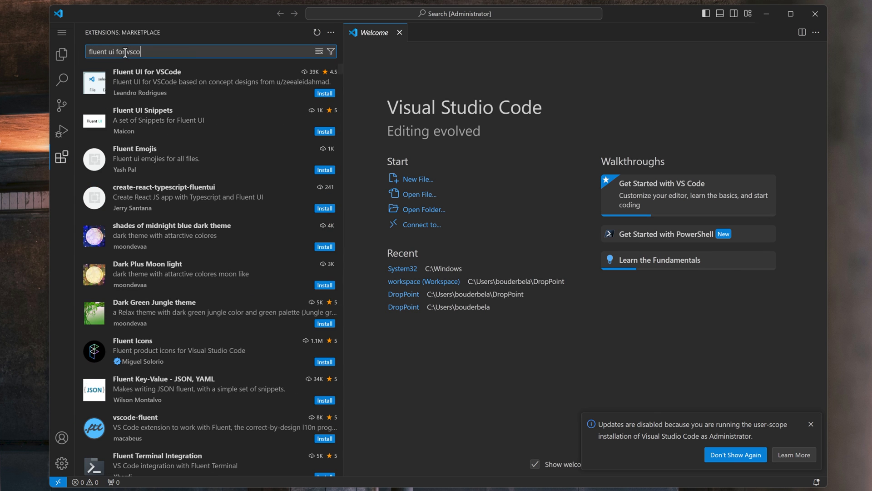
text(de)
click(204, 82)
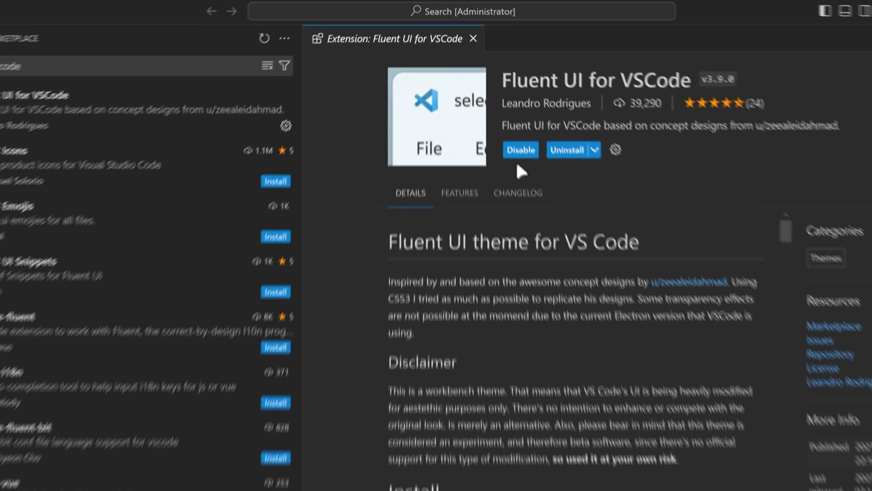
key(ctrl+shift+p)
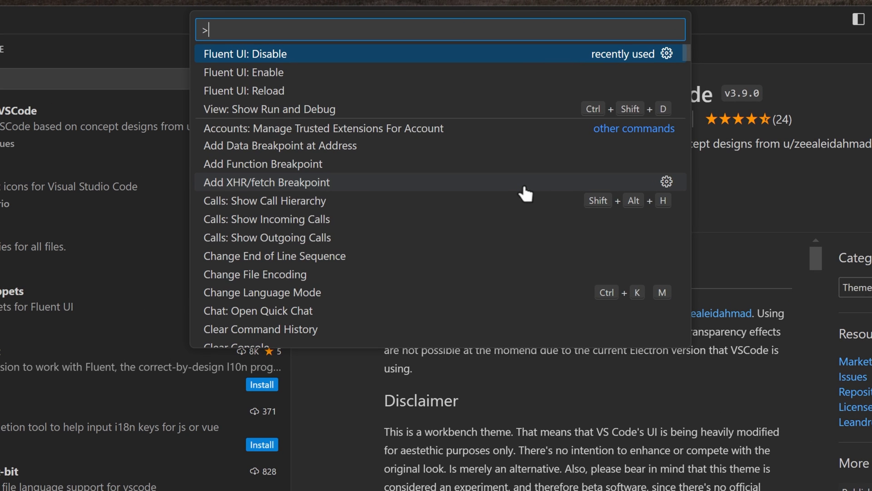
text(fluent)
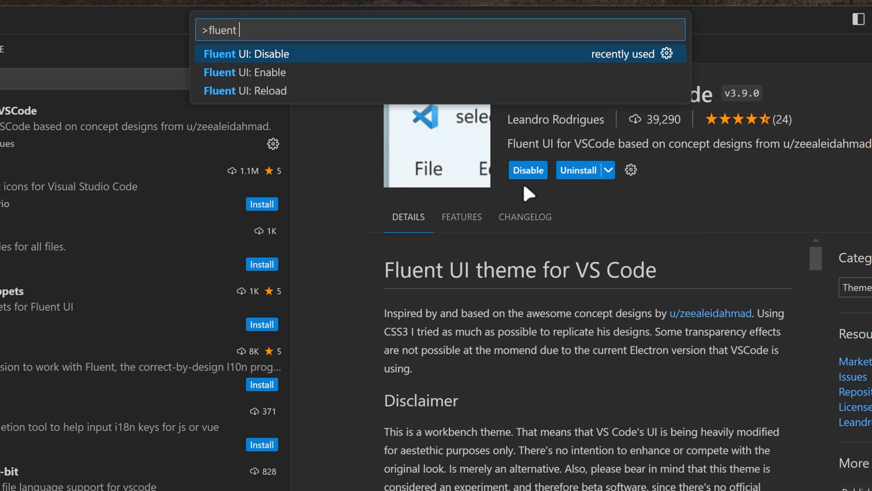
click(288, 72)
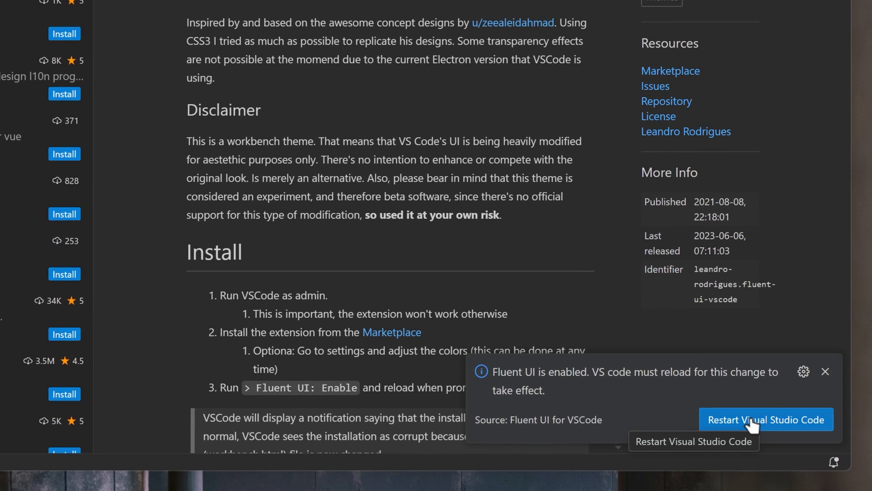
click(751, 425)
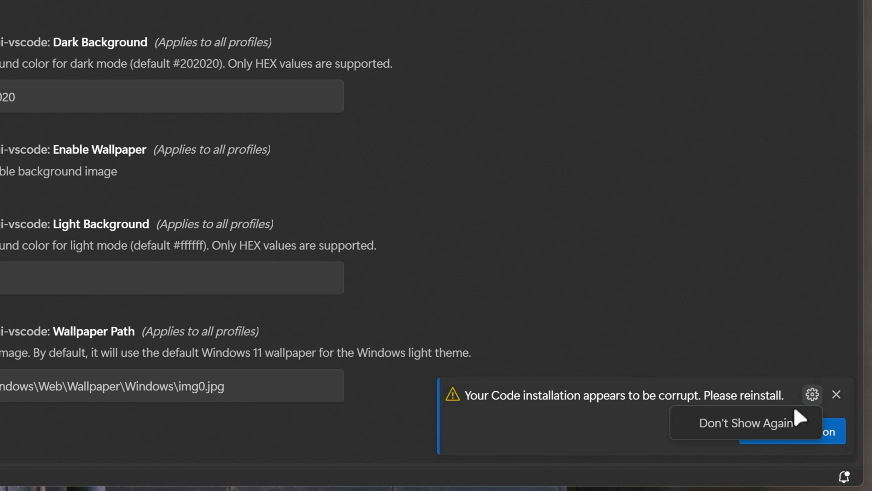
Silence the corrupt-installation warning permanently and view the Search, Source Control and Run panels
click(798, 416)
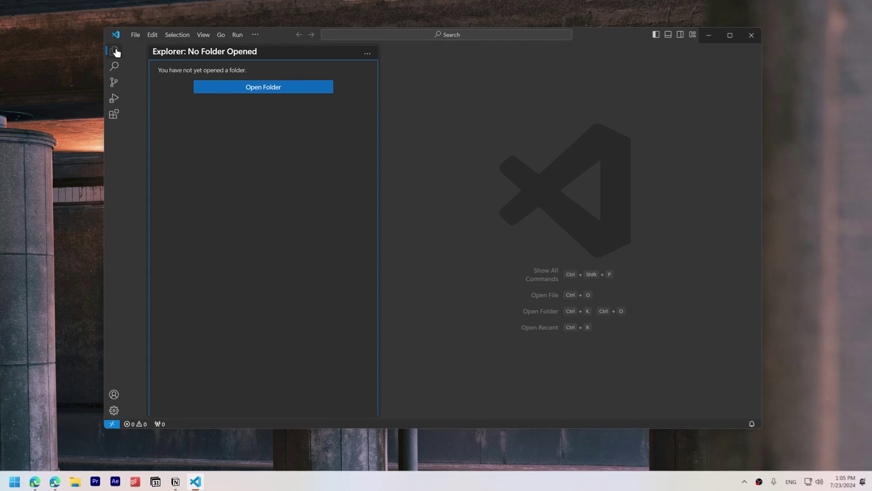
click(113, 68)
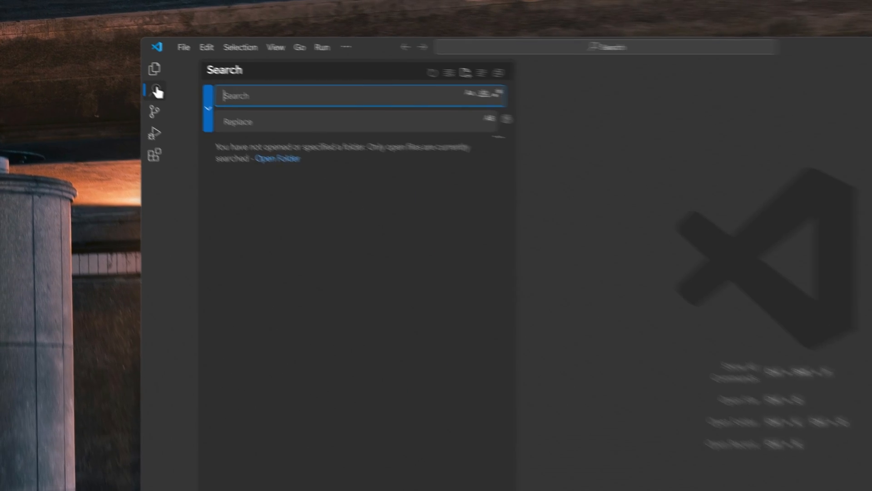
click(226, 164)
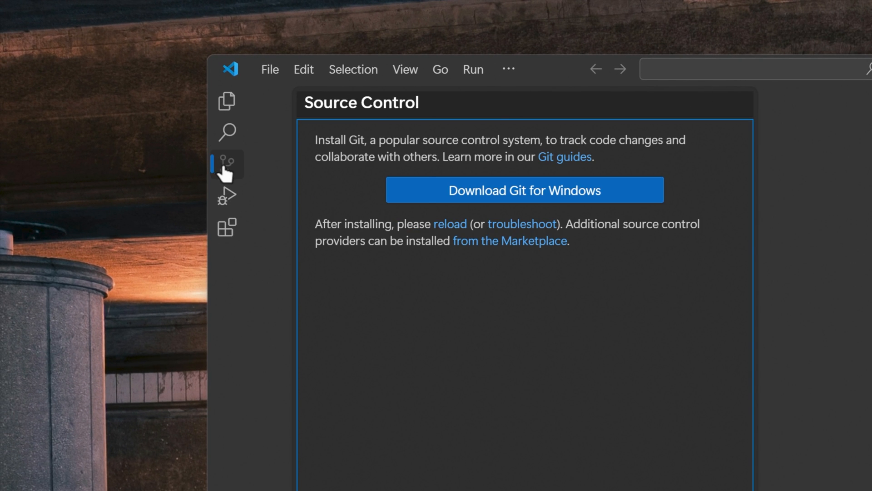
click(226, 195)
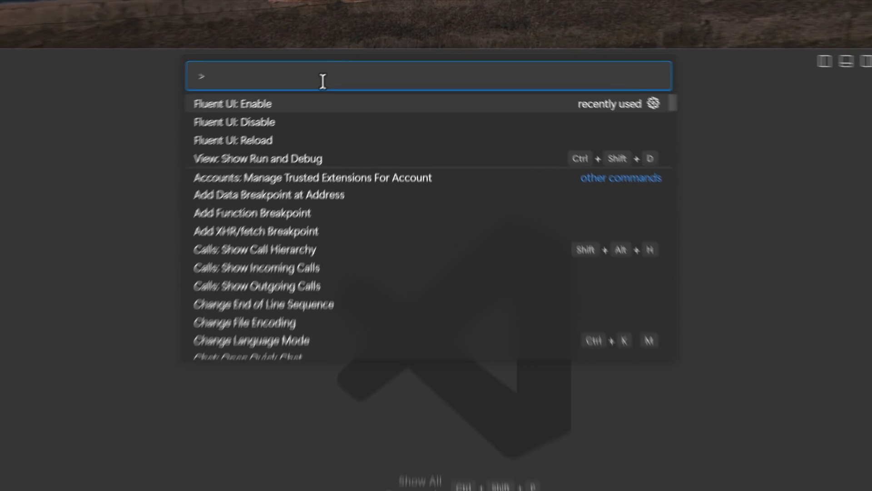
text(tab)
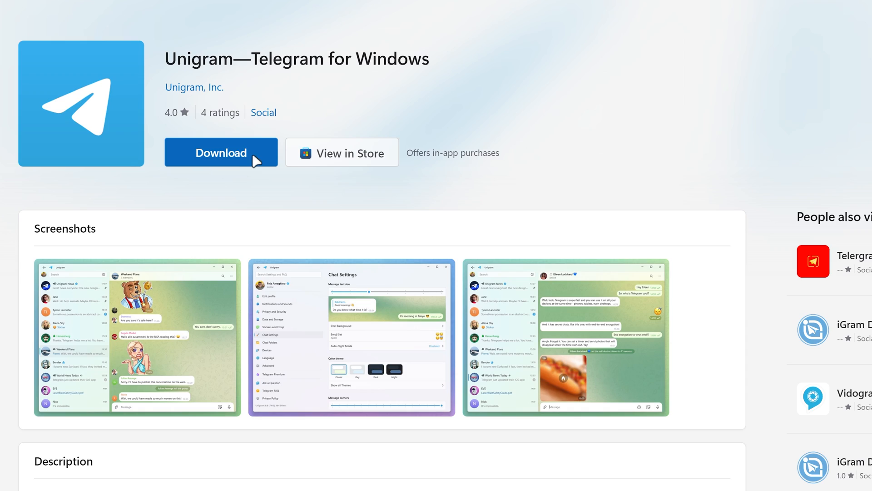
Download Unigram from the store, then view its Settings and profile editing page
click(253, 158)
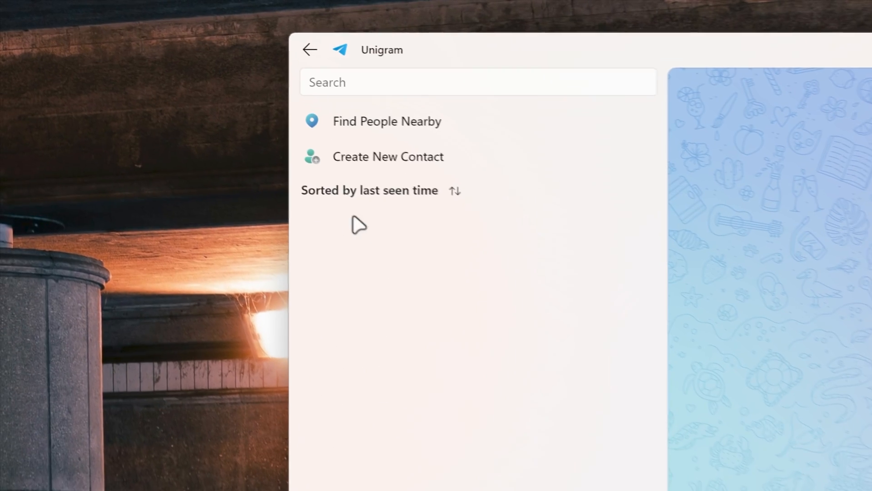
click(310, 50)
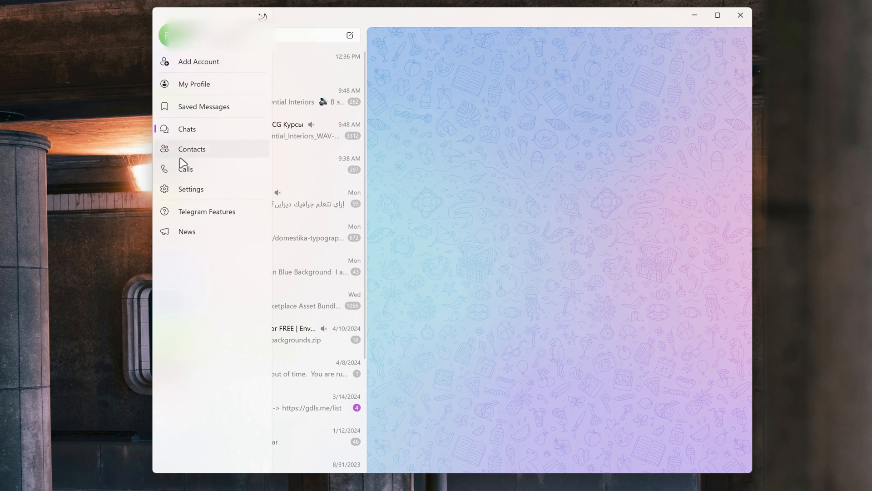
click(184, 189)
click(193, 91)
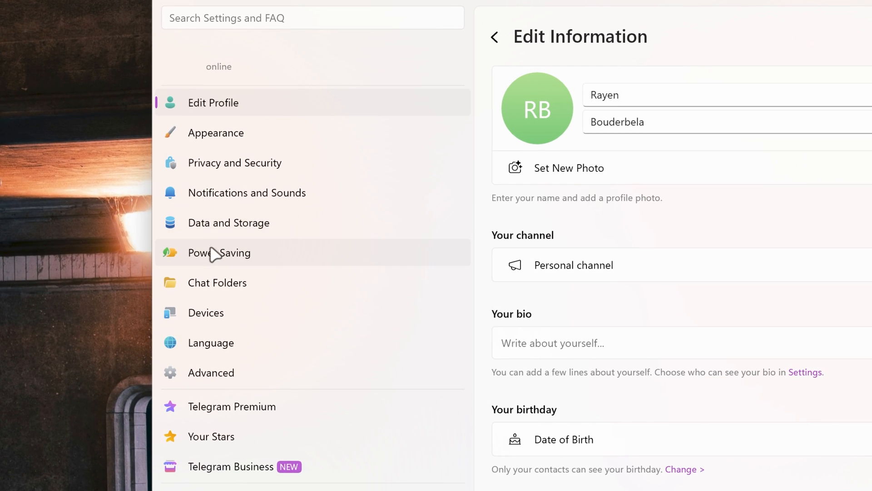
Tour Appearance, Privacy, Notifications and Data and Storage settings, ending at changing the download path
click(217, 133)
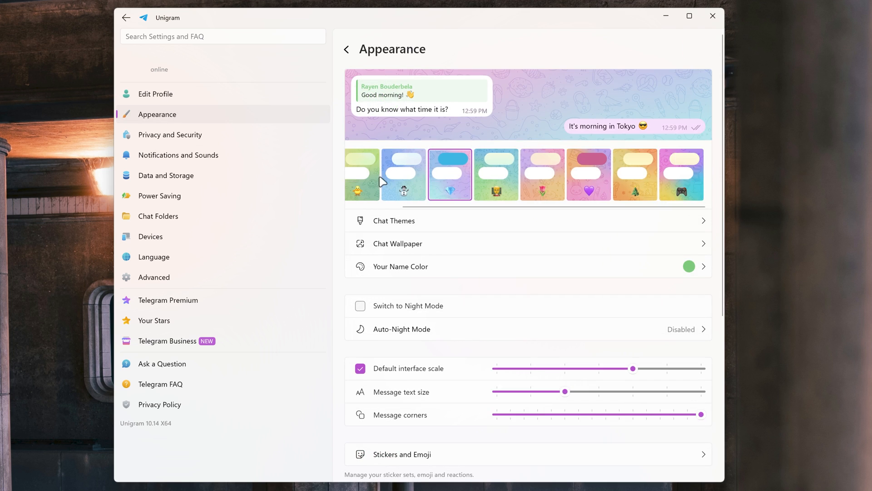
scroll(386, 243, down, 5)
click(208, 136)
scroll(381, 184, down, 5)
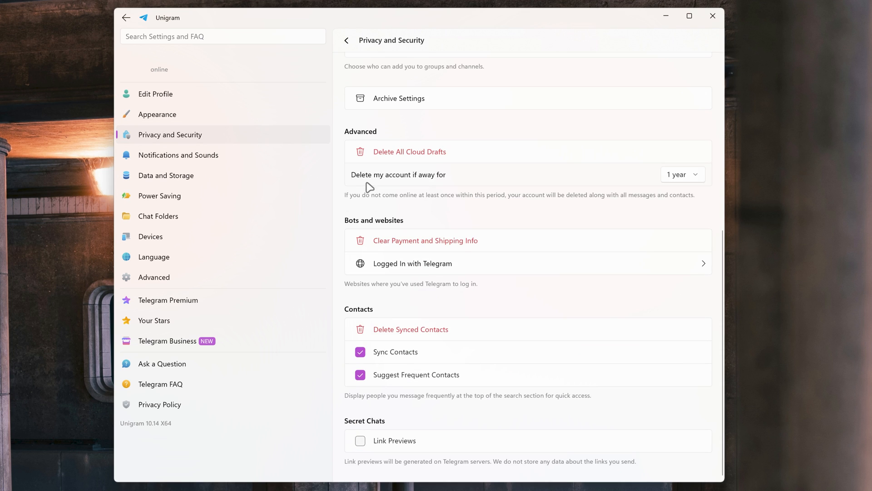
click(253, 155)
click(263, 177)
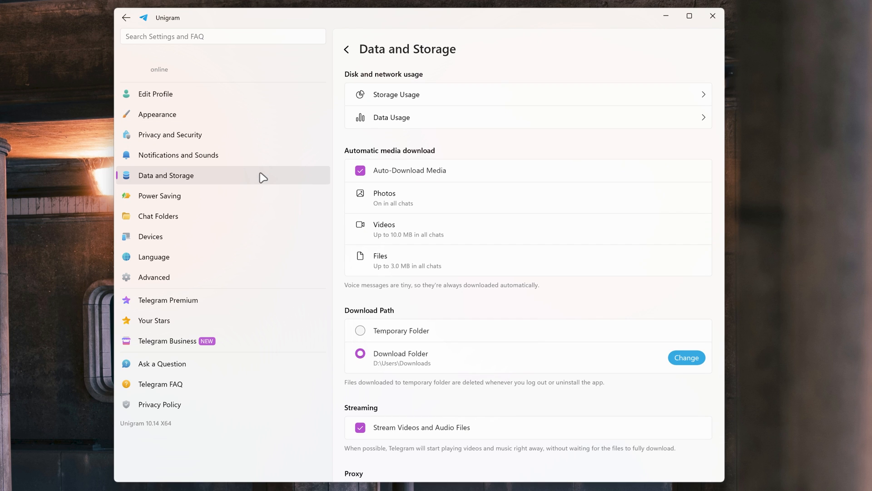
scroll(389, 232, down, 2)
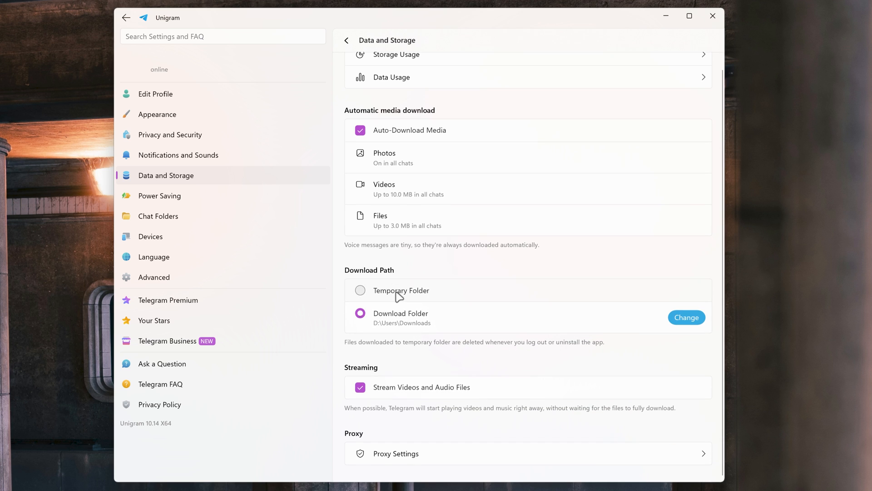
click(687, 318)
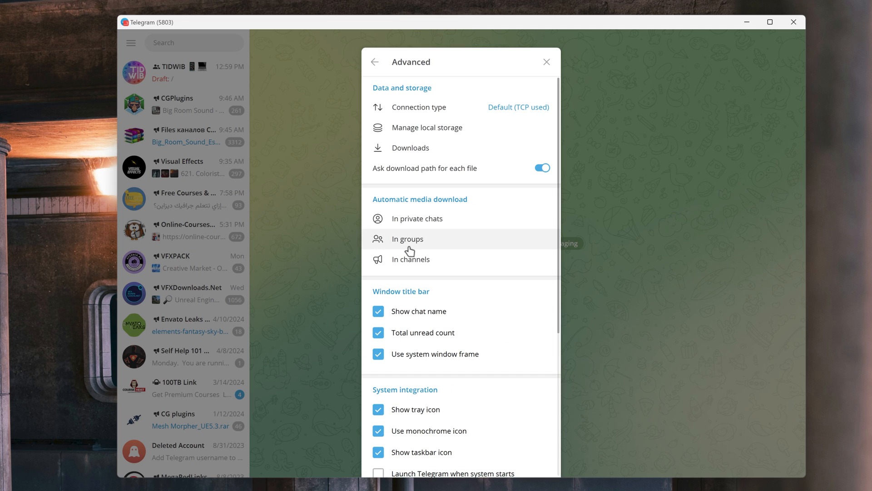
Show the Downloads list from Advanced settings, which contains no files yet
click(410, 147)
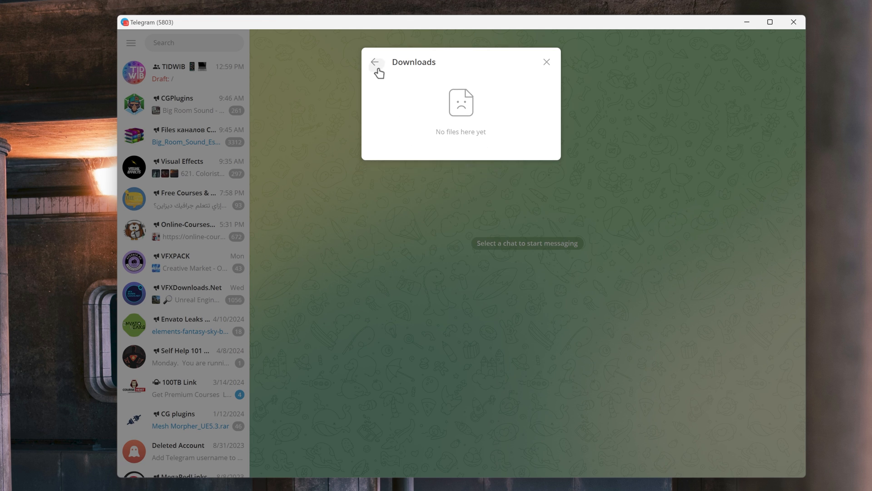